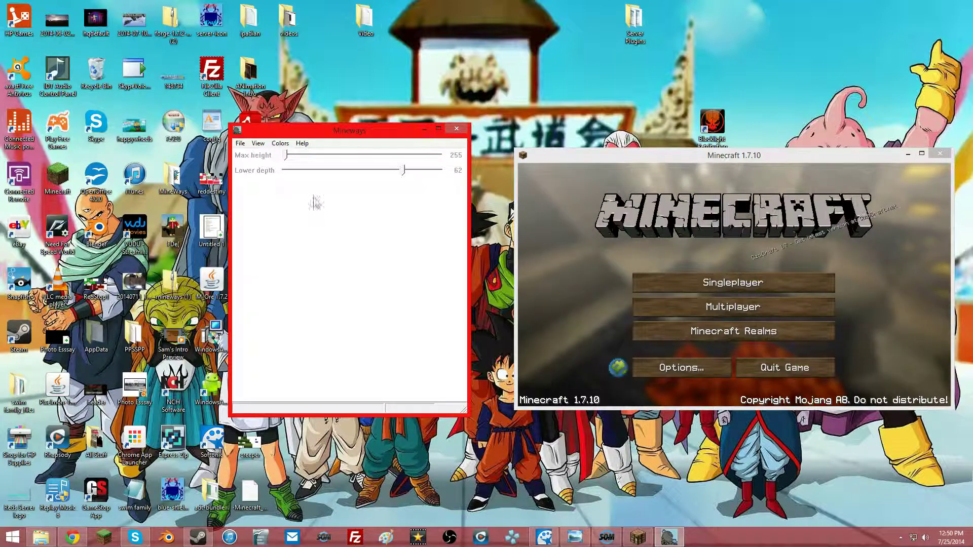
Open the desktop context menu and dismiss it without choosing anything.
click(361, 80)
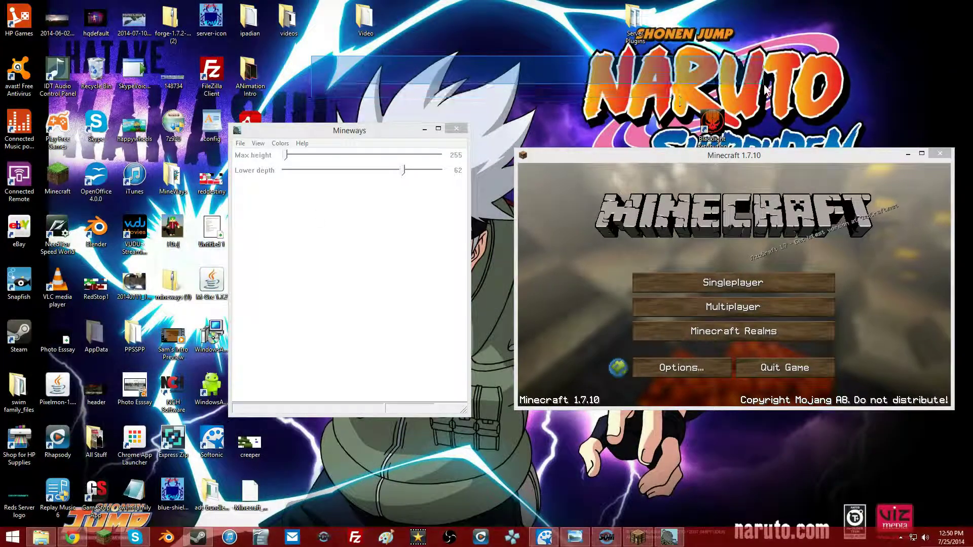
right_click(313, 57)
mouse_move(377, 80)
click(476, 48)
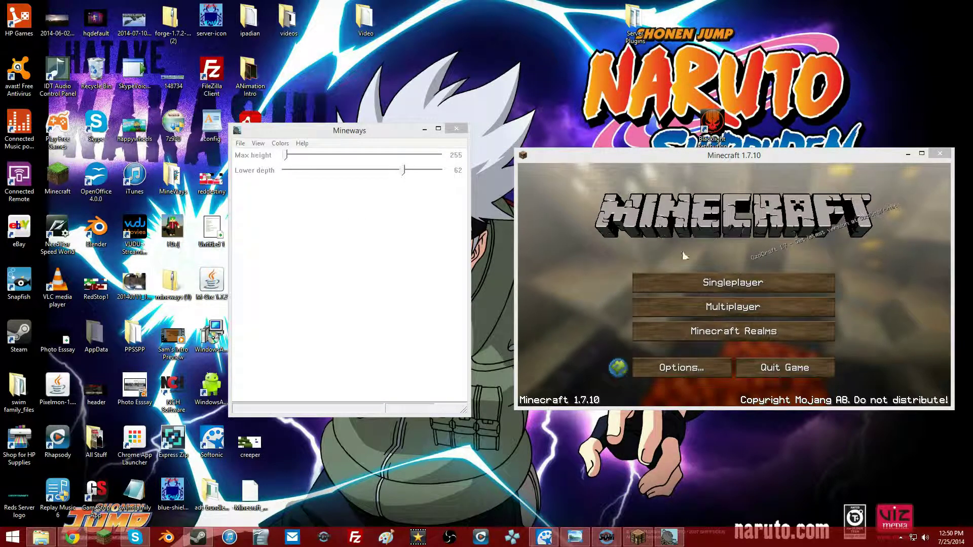
Load the Blender Tutaojrshg0dfa singleplayer world, fly up over the island, and pause.
click(657, 284)
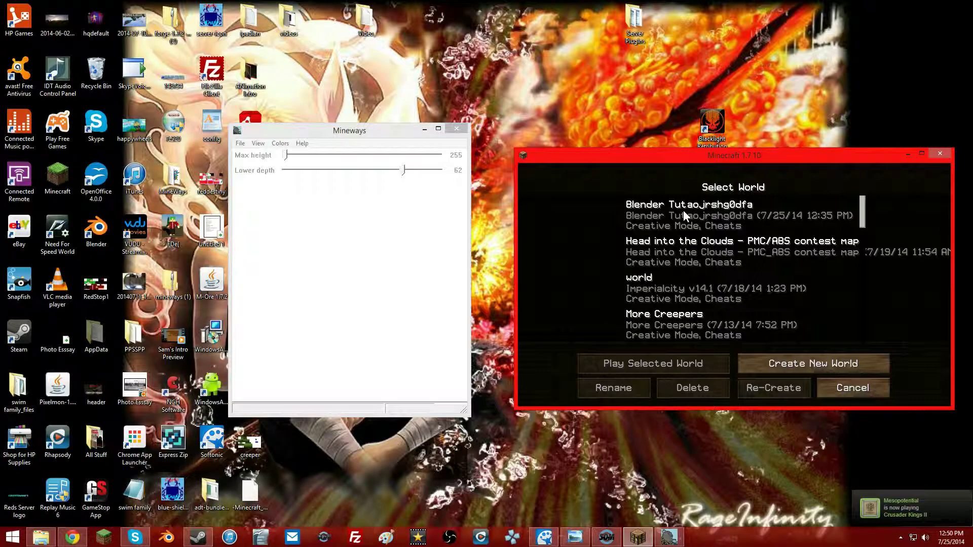
double_click(683, 212)
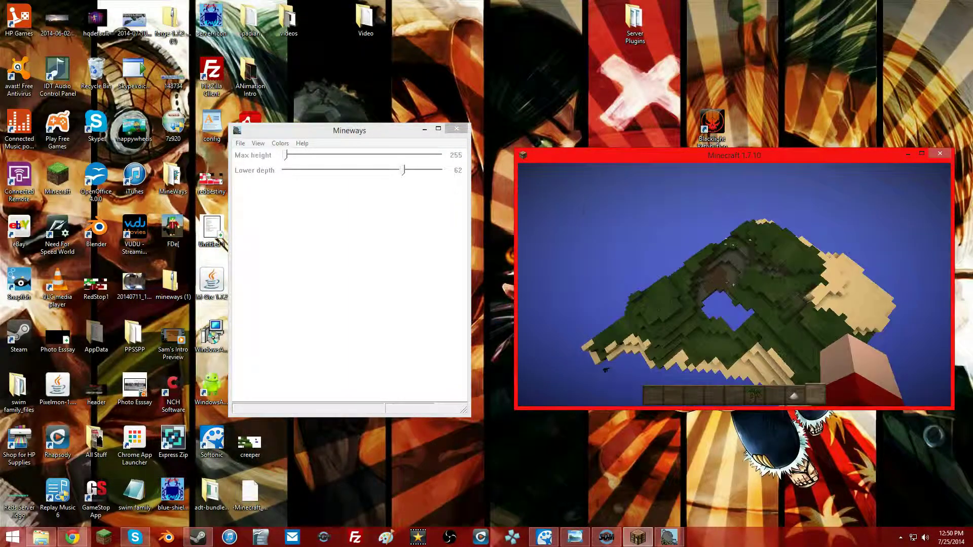
key(space)
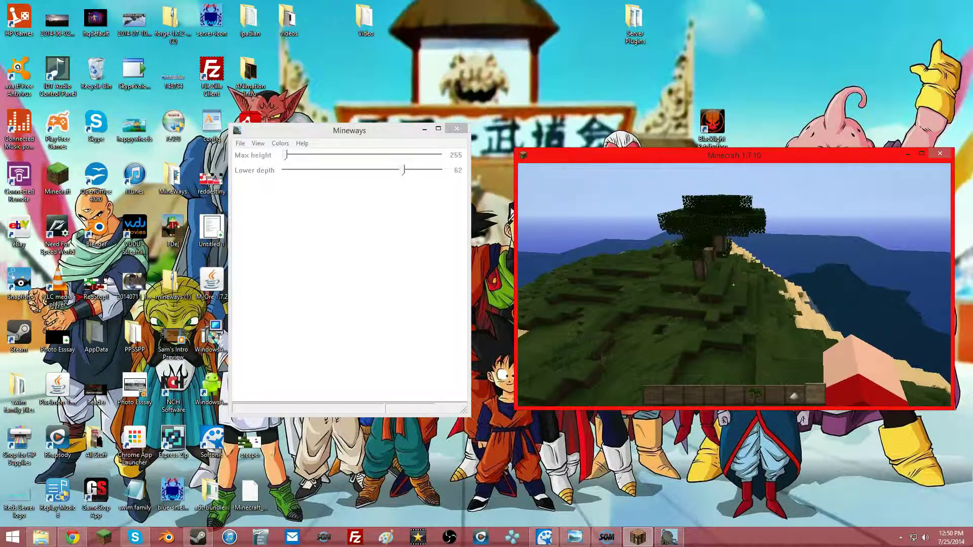
key(Escape)
Save and quit Minecraft to title, then load Blender Tutaojrshg0dfa in Mineways.
click(716, 349)
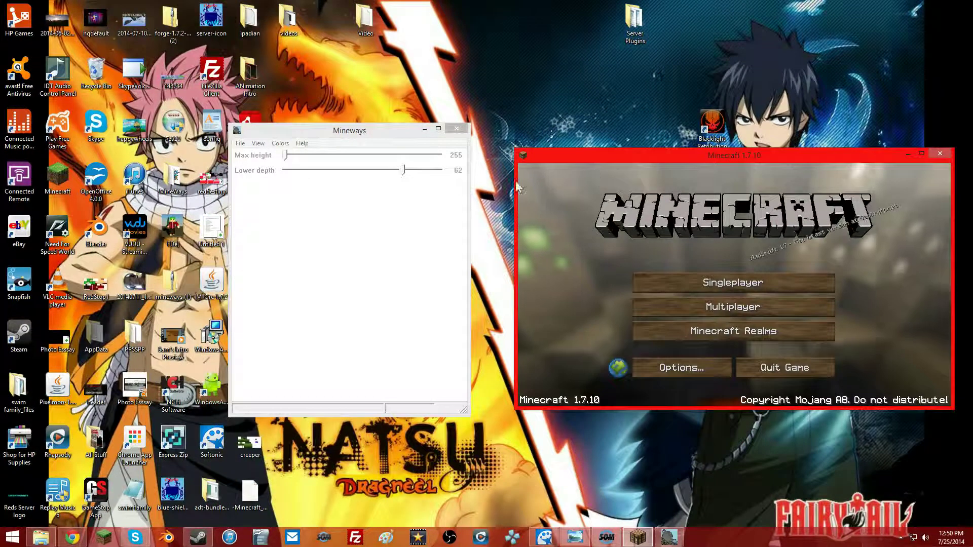
click(344, 180)
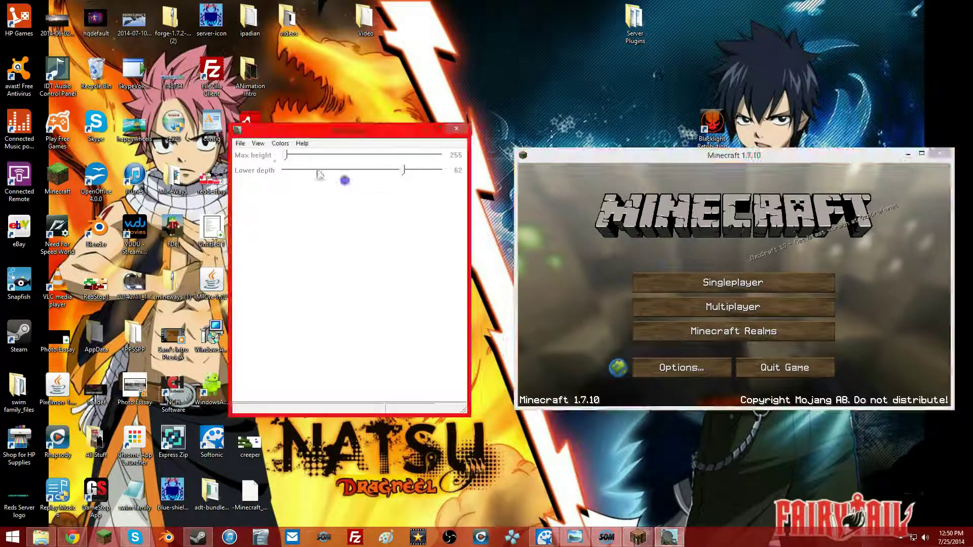
click(241, 144)
mouse_move(260, 156)
click(413, 222)
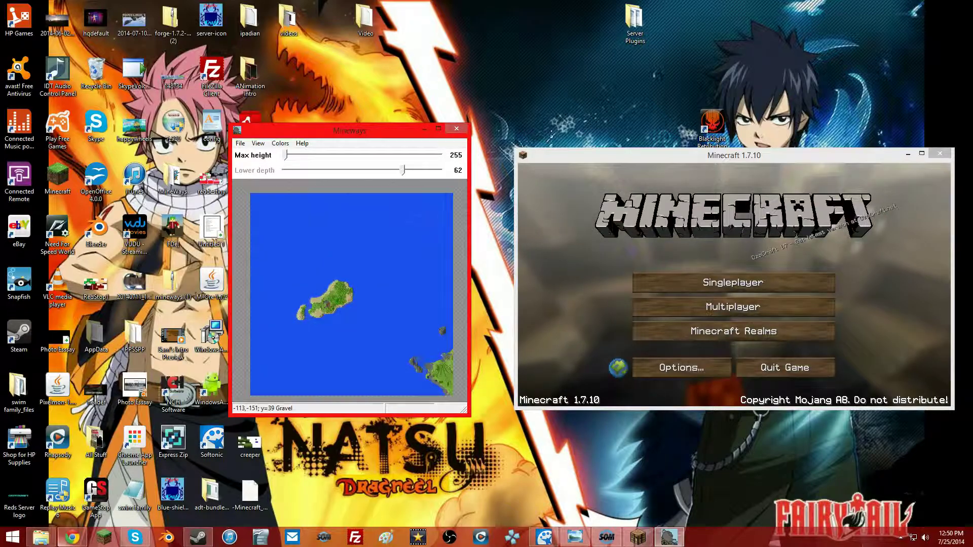
click(73, 537)
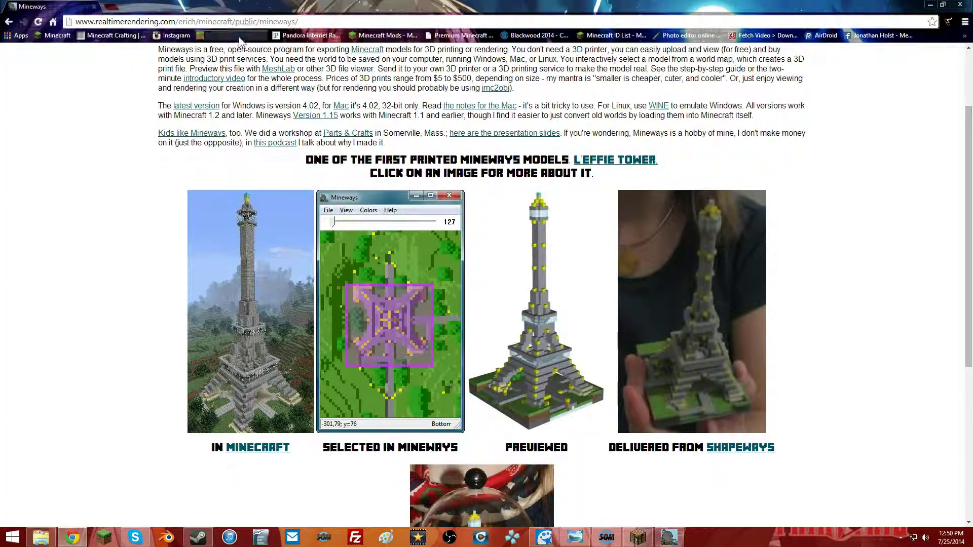
Select the Mineways page address in Chrome and look over the Downloads section.
drag(319, 22, 42, 15)
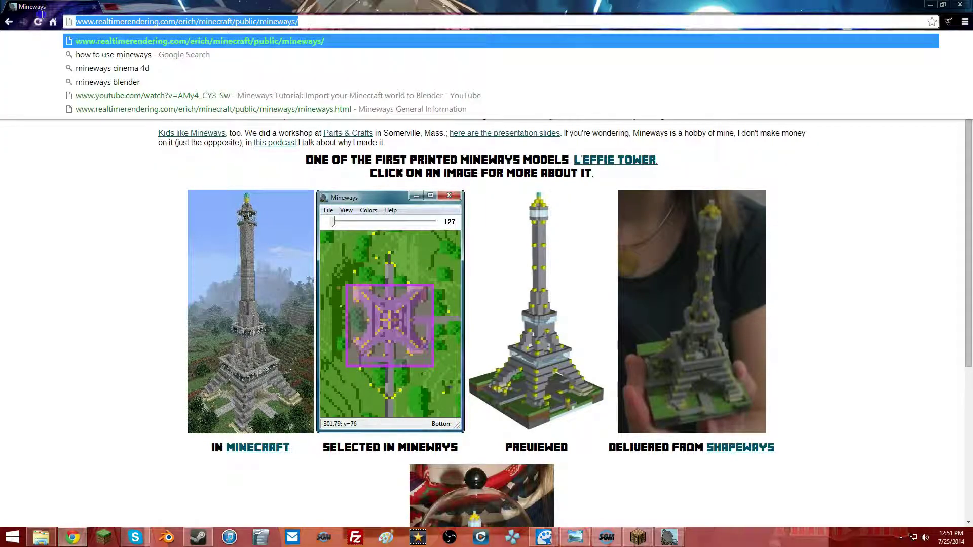
click(65, 200)
scroll(269, 146, up, 2)
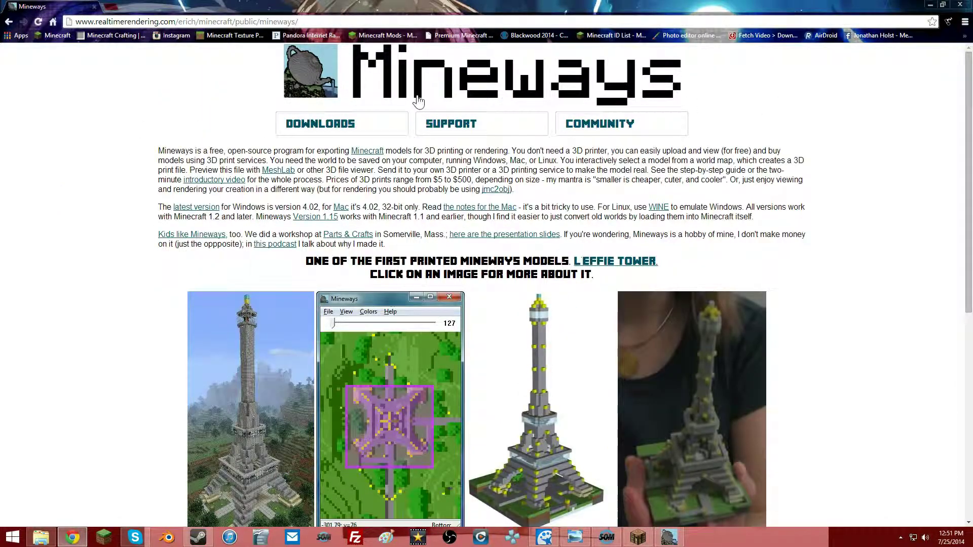
mouse_move(354, 120)
Scroll back and forth through the Mineways homepage and its Eiffel tower example.
scroll(582, 275, down, 10)
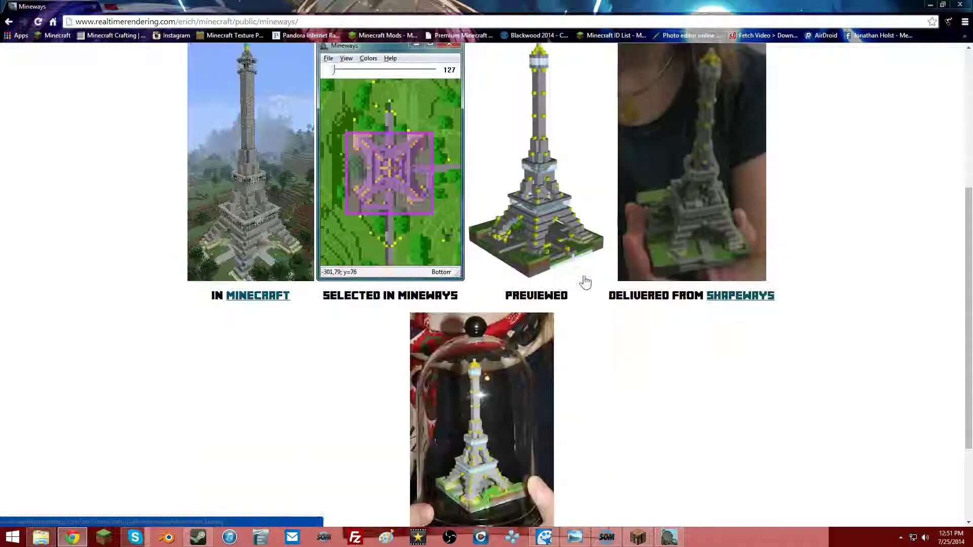
scroll(614, 447, up, 6)
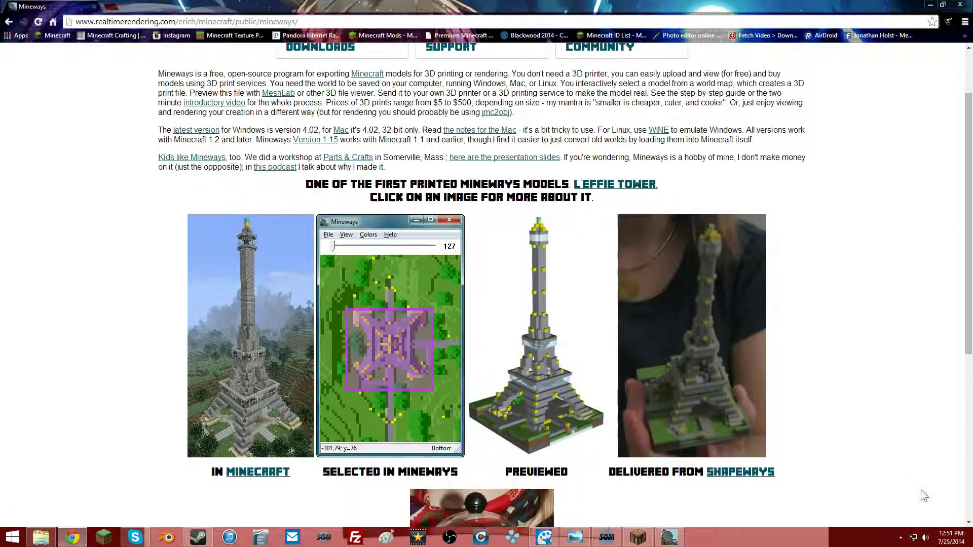
scroll(799, 366, down, 5)
scroll(647, 242, up, 6)
scroll(675, 311, down, 3)
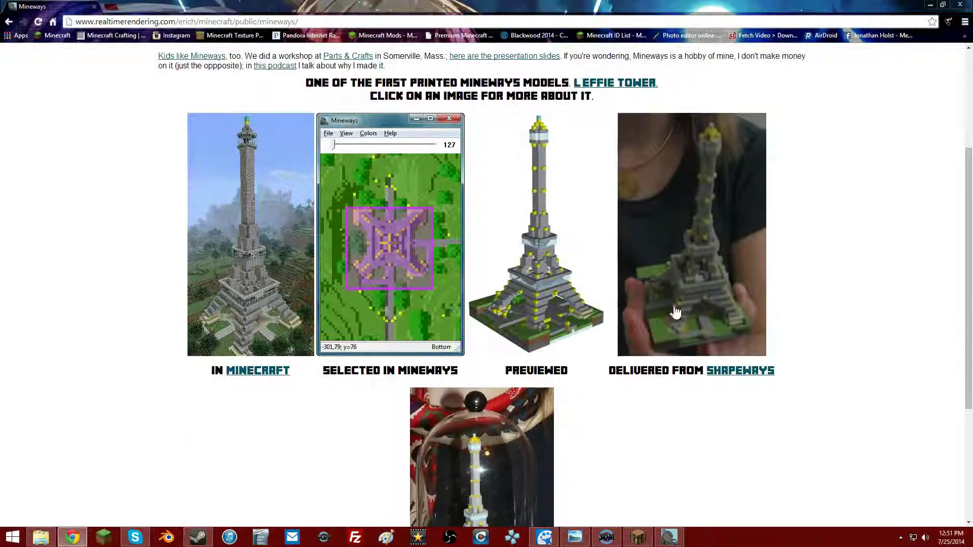
scroll(283, 261, up, 3)
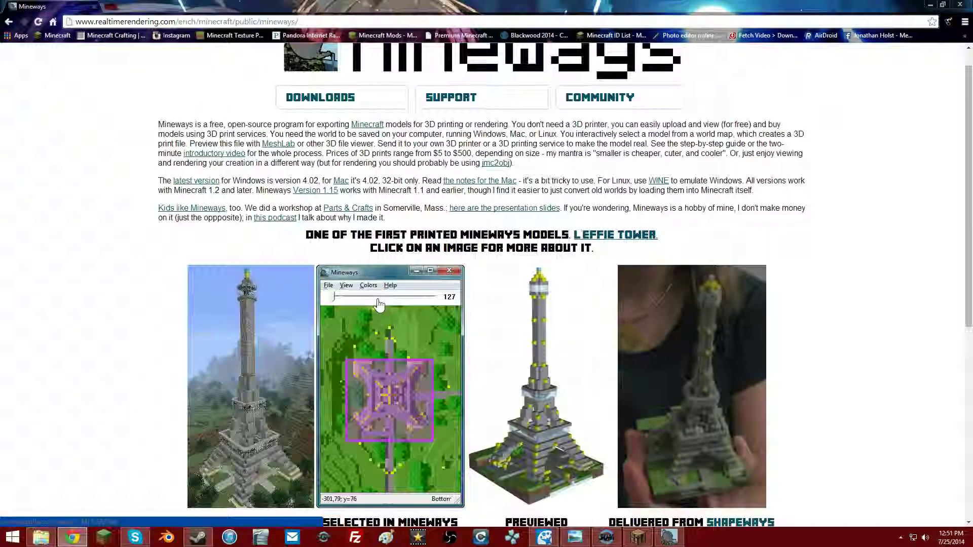
scroll(378, 302, down, 4)
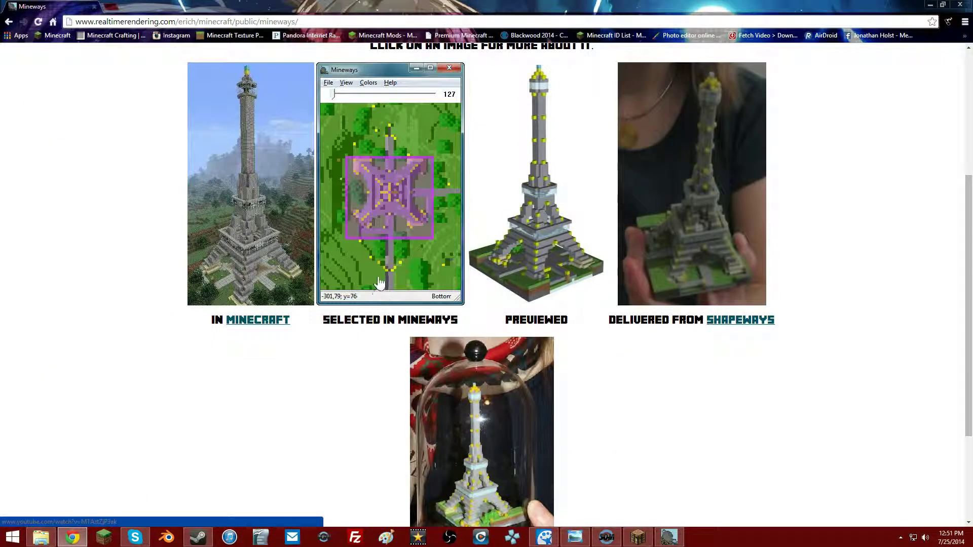
scroll(377, 279, up, 5)
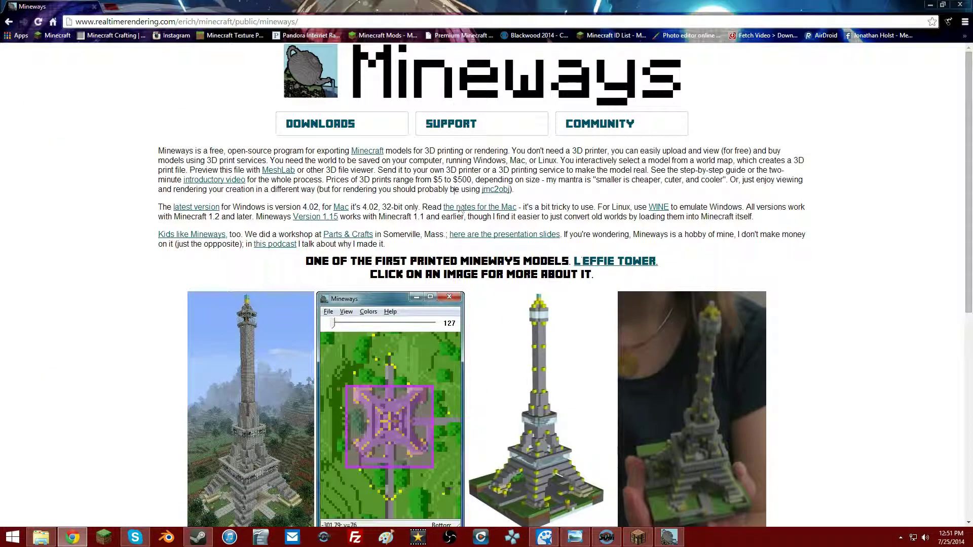
scroll(422, 363, down, 4)
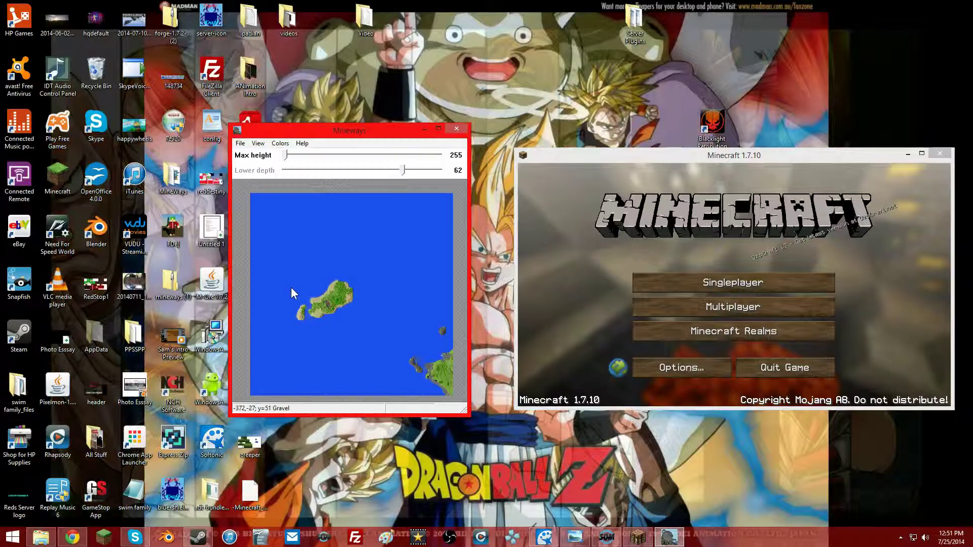
scroll(291, 286, up, 5)
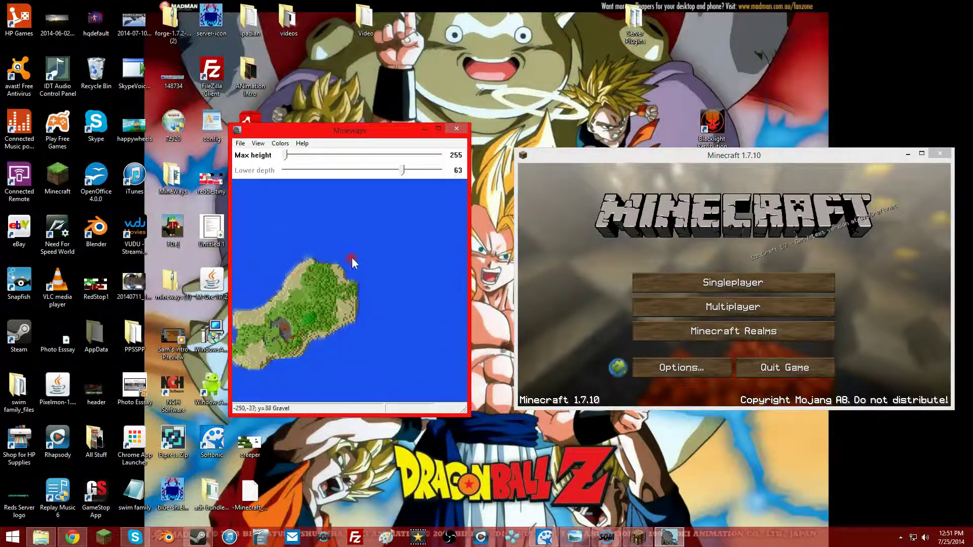
Box the whole island on the Mineways map and accept lowering the depth to 61.
scroll(294, 290, down, 4)
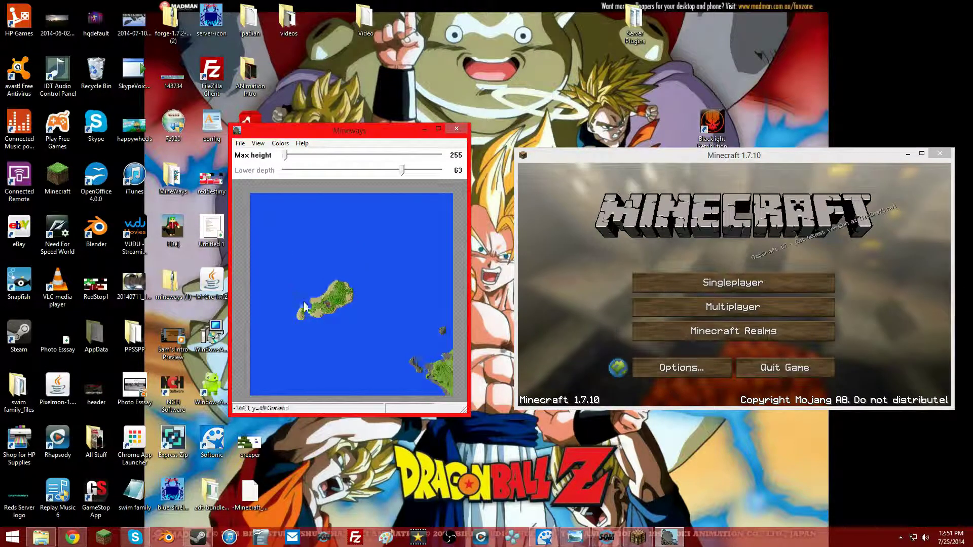
right_drag(354, 321, 287, 280)
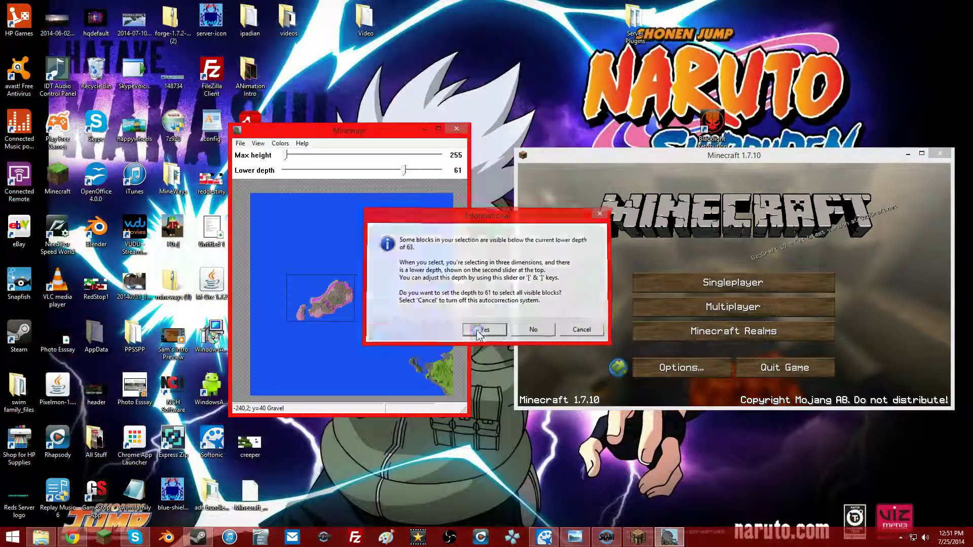
click(485, 329)
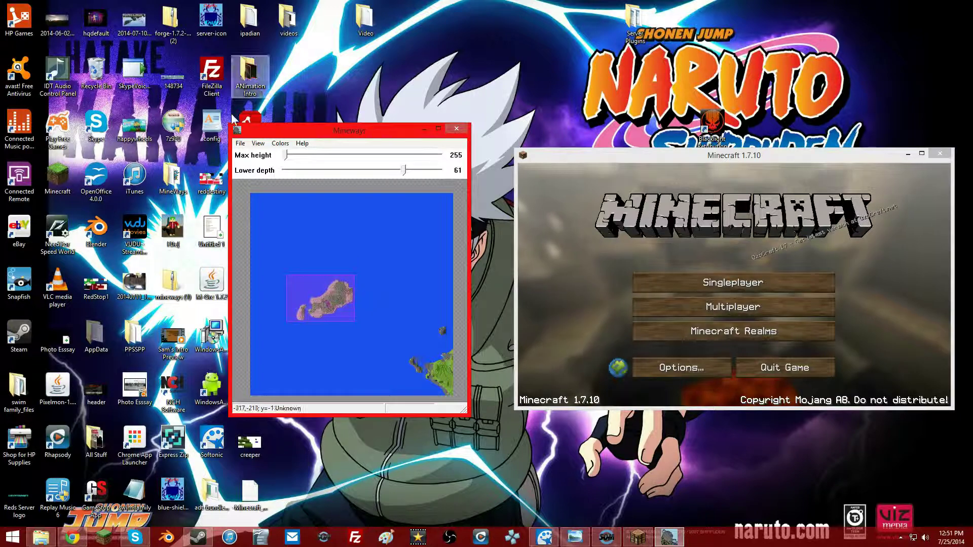
click(241, 144)
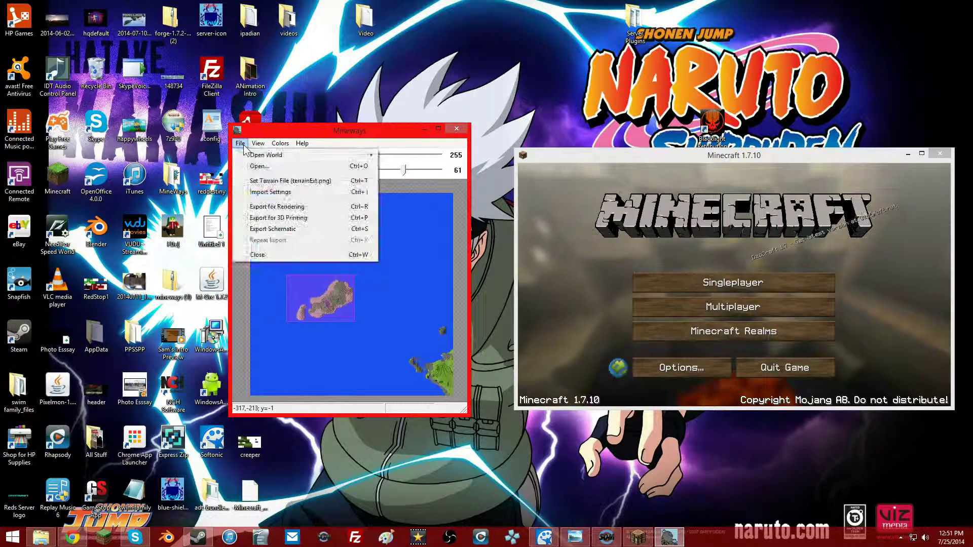
Cancel the Export for Rendering save dialog, close Mineways and Minecraft, and launch Blender.
click(275, 206)
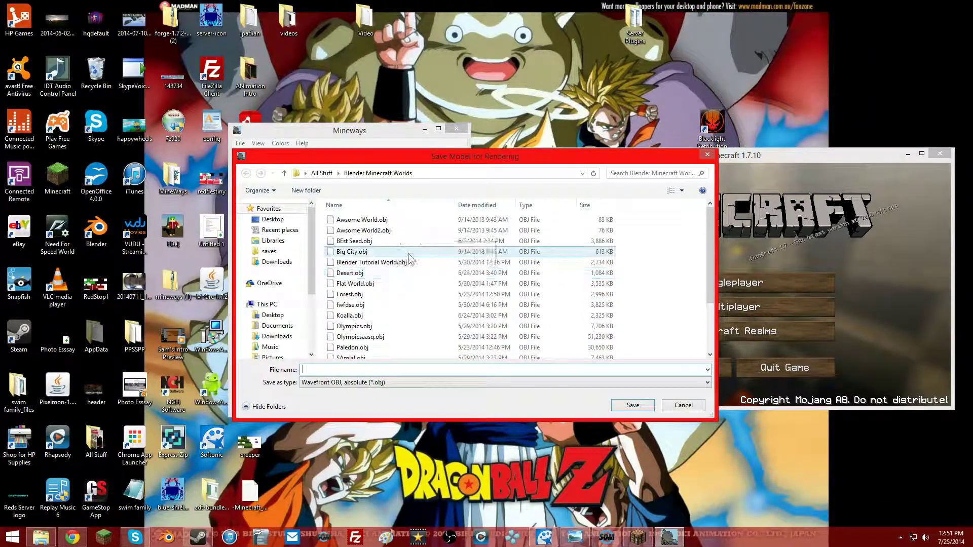
click(677, 404)
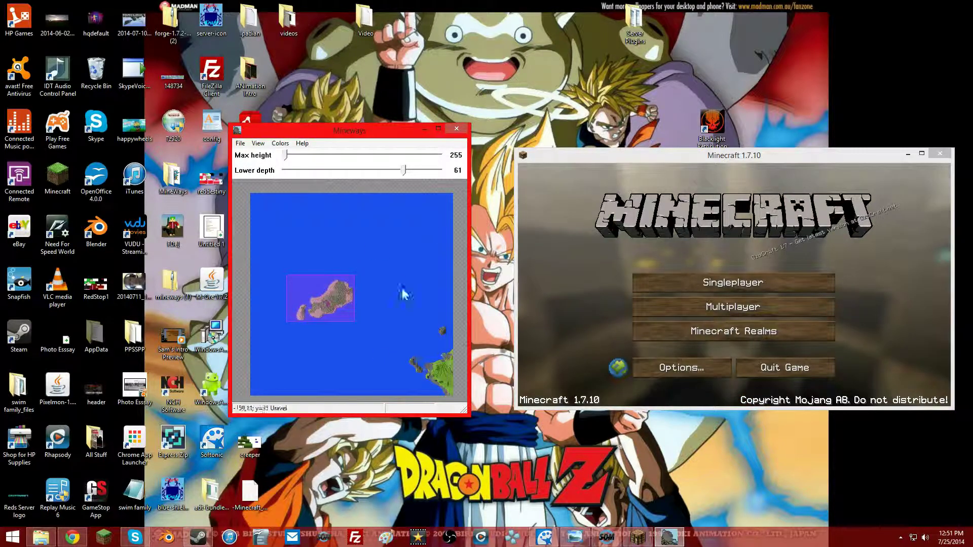
click(455, 130)
click(940, 153)
click(167, 538)
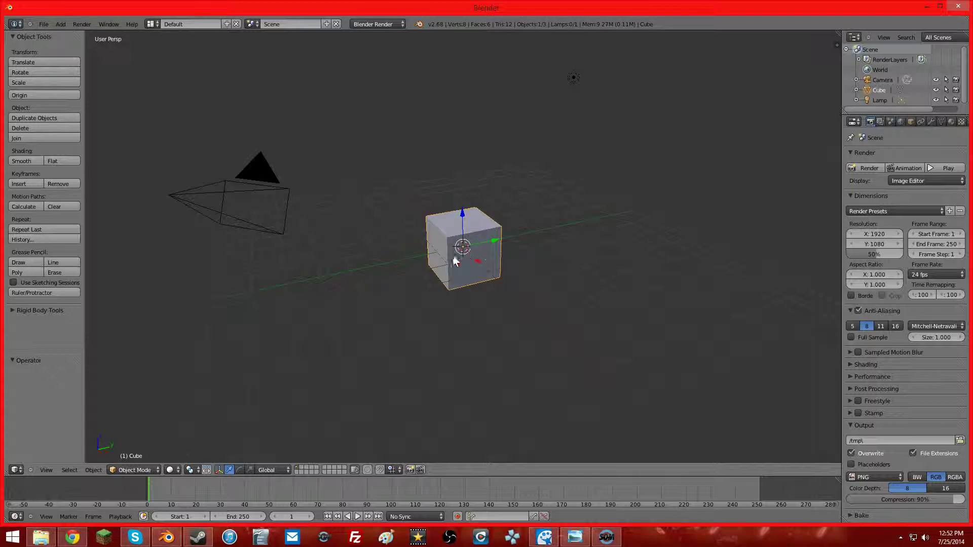
Delete the default cube, leaving only the camera and lamp.
key(g)
right_click(471, 230)
key(Delete)
Enable the Screencast Keys add-on in User Preferences and place the 3D cursor.
click(44, 23)
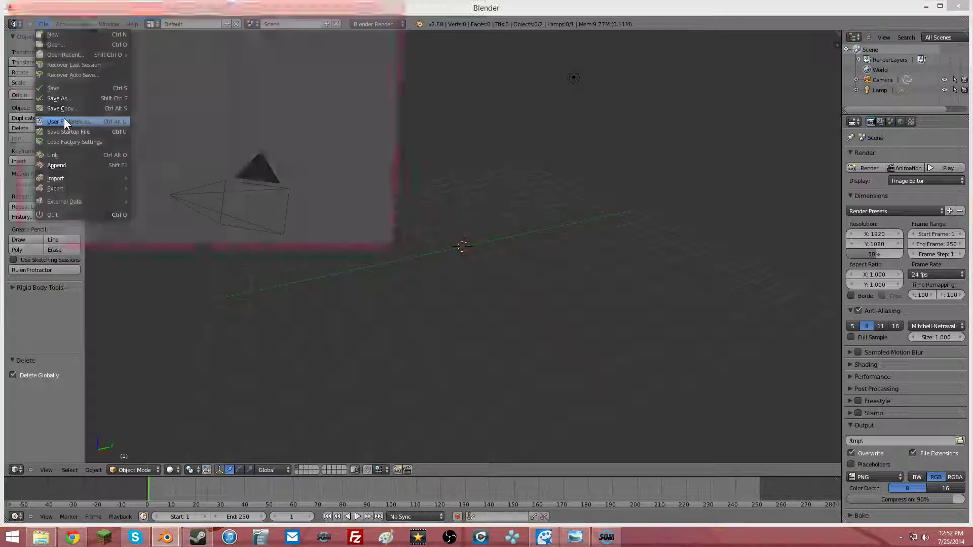
click(64, 119)
click(209, 24)
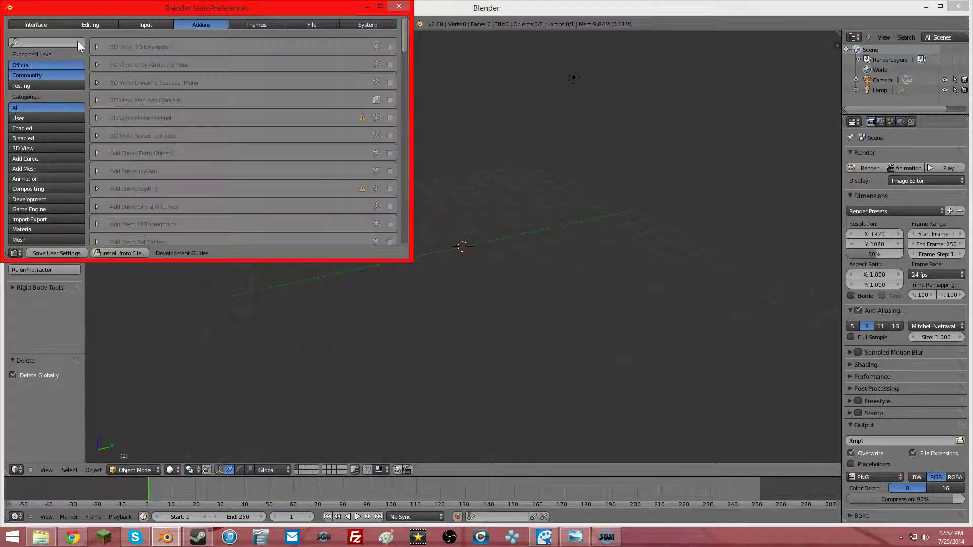
click(59, 45)
text(scr)
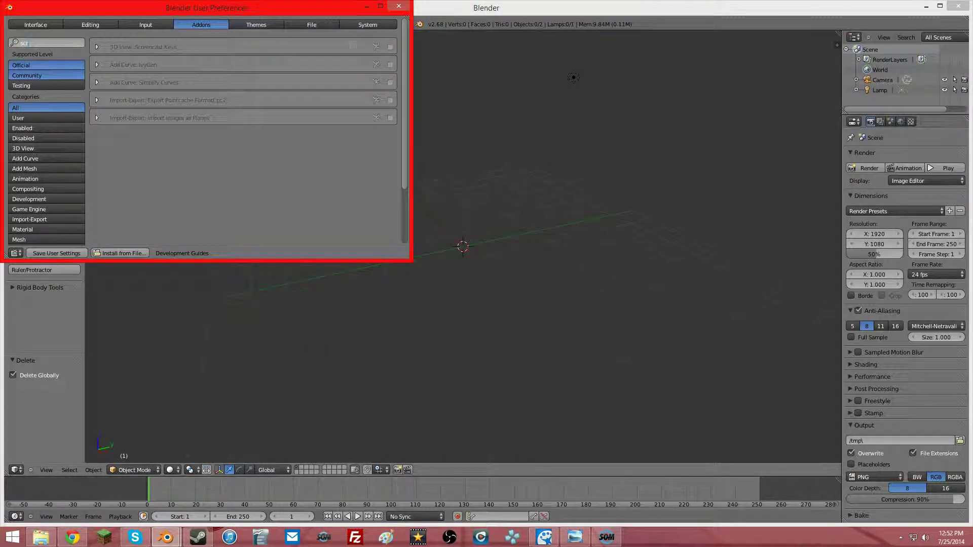
click(389, 47)
click(399, 6)
click(396, 138)
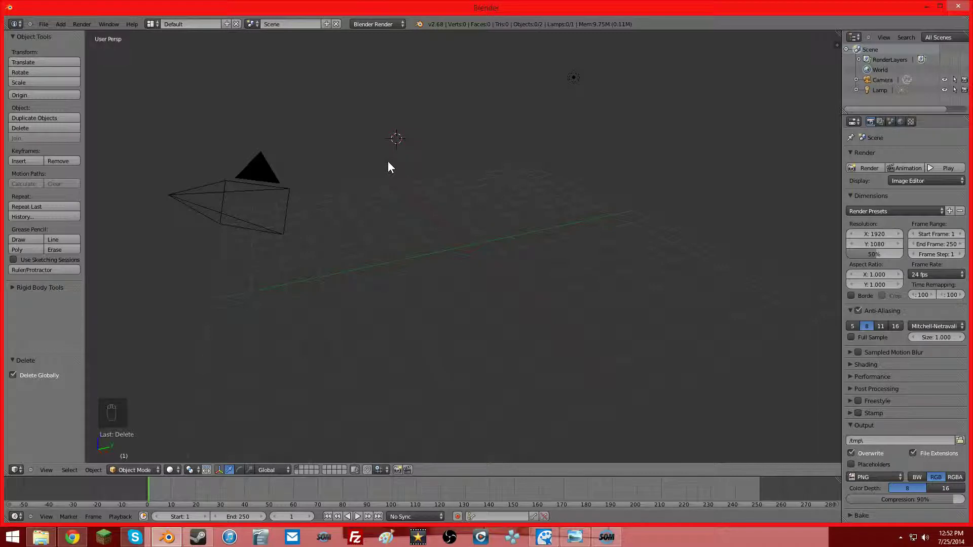
click(314, 315)
Import Blender Tutorial World.obj from Blender Minecraft Worlds as Wavefront OBJ and orbit in on it.
scroll(442, 213, down, 2)
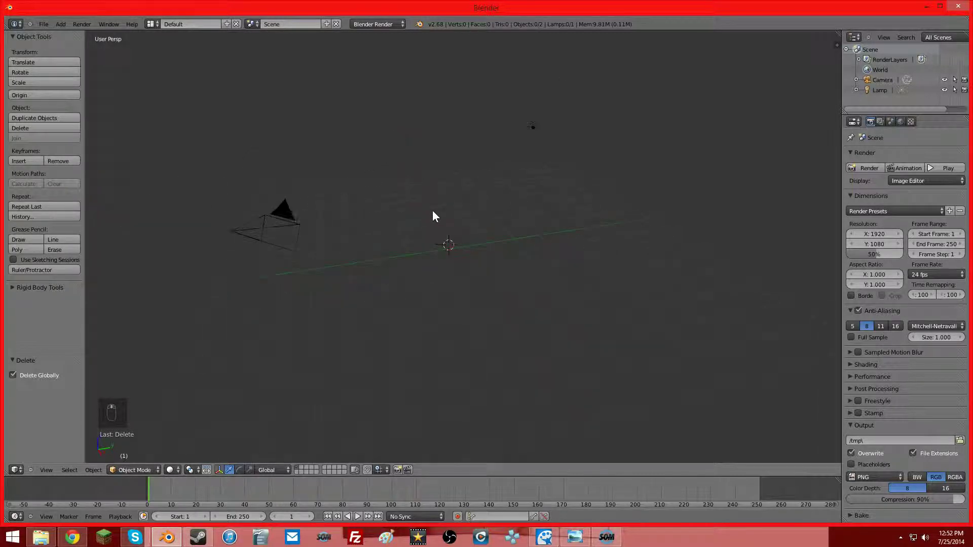
click(42, 24)
click(44, 23)
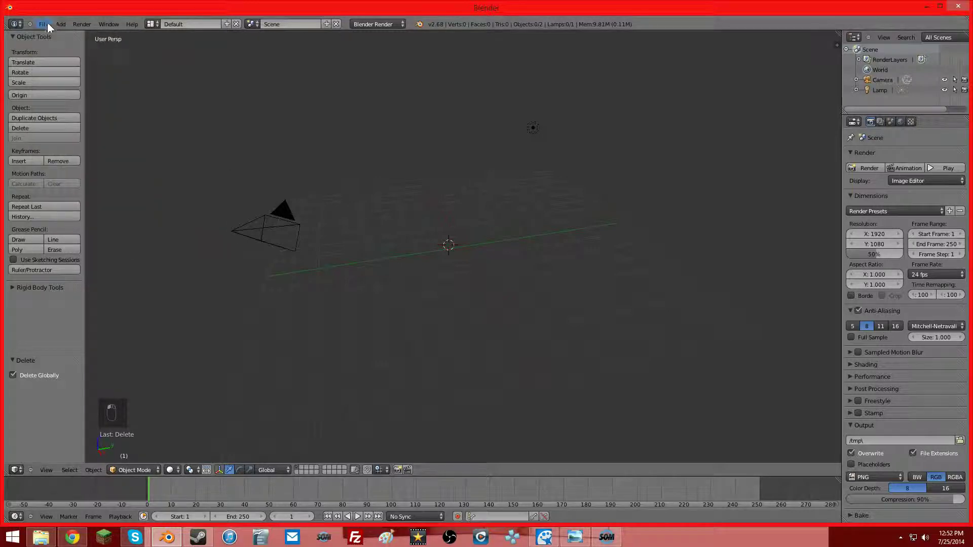
click(43, 24)
mouse_move(58, 183)
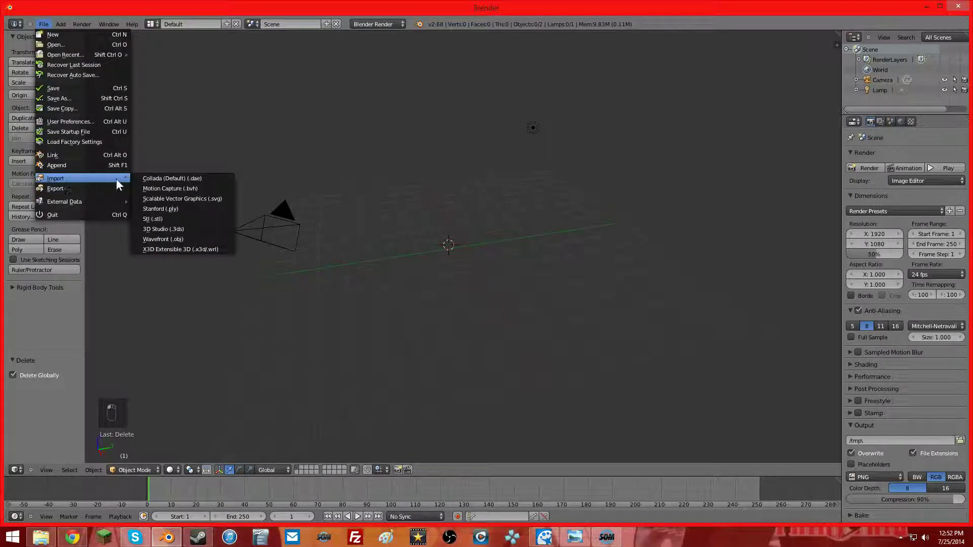
click(188, 241)
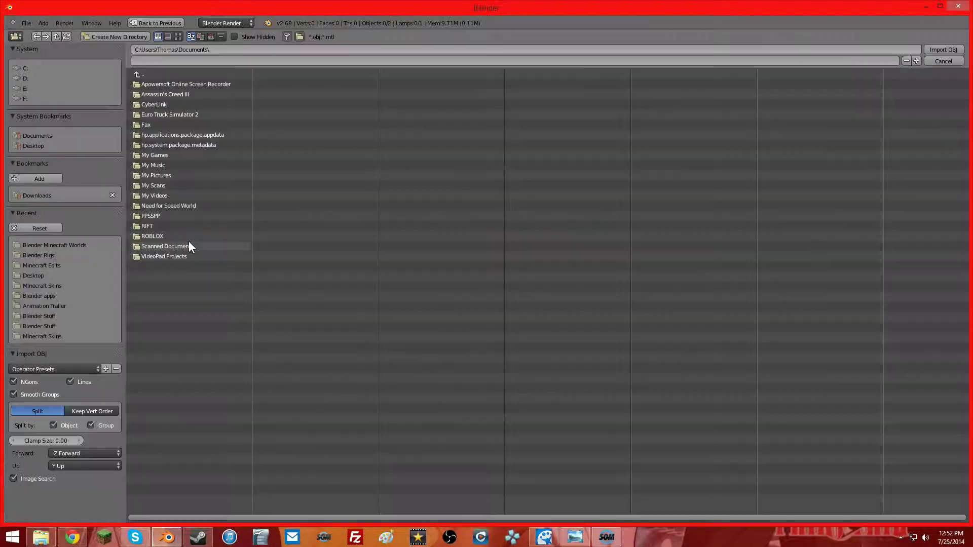
click(69, 246)
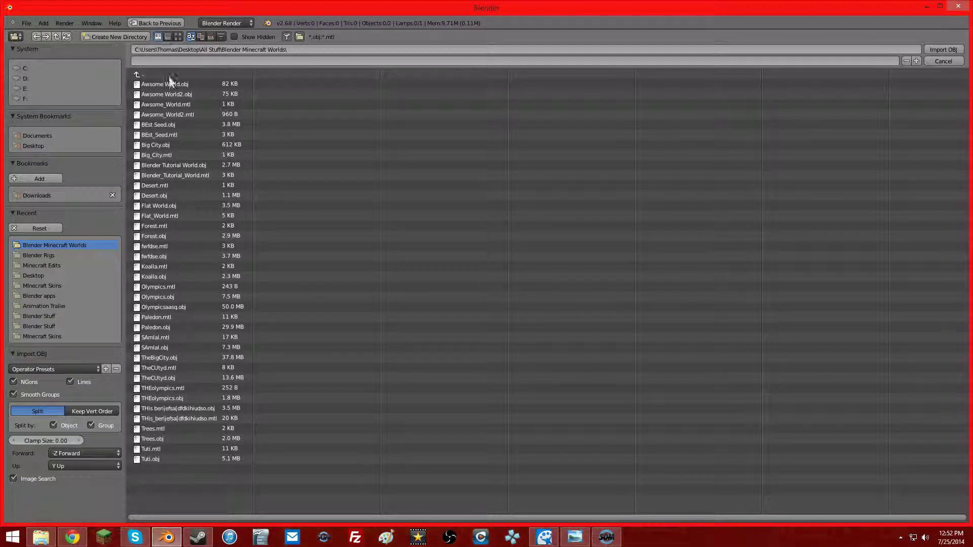
click(172, 165)
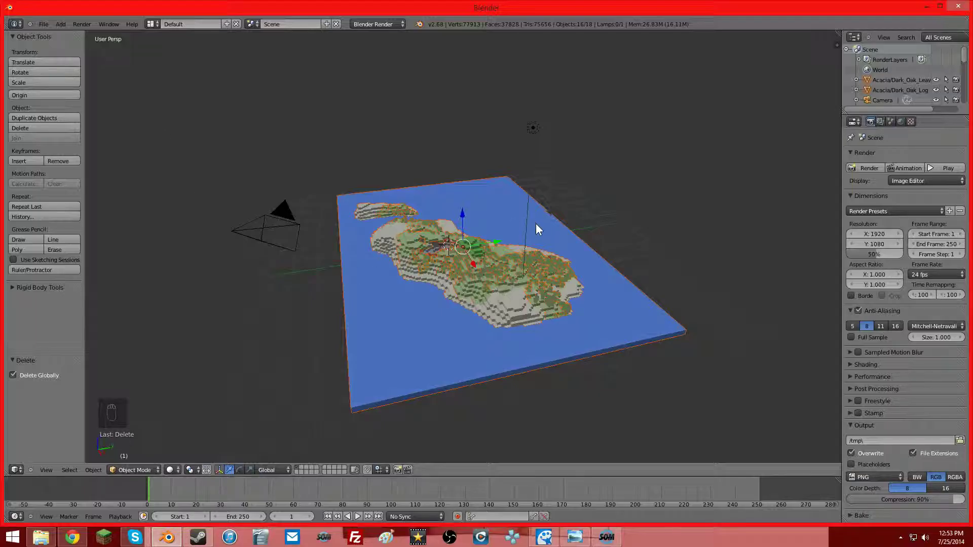
middle_drag(536, 229, 375, 152)
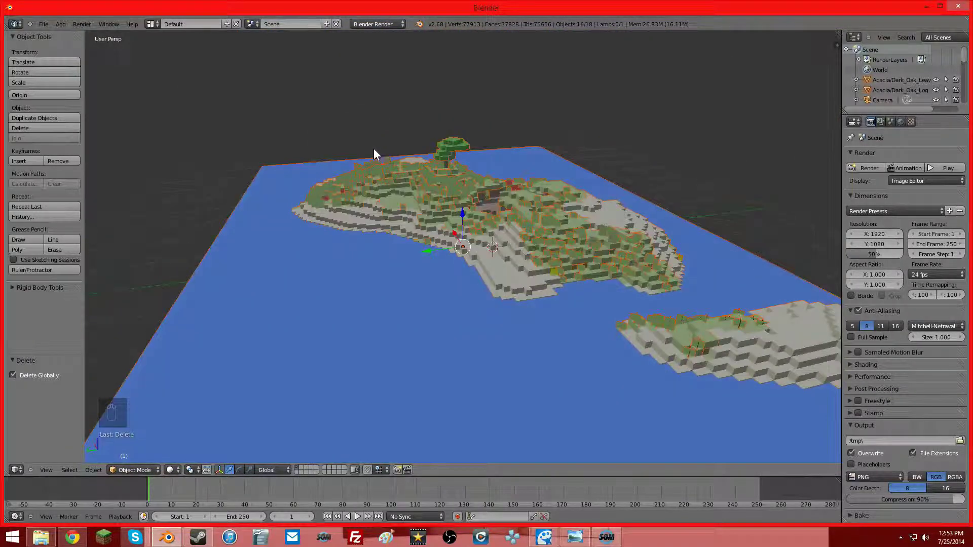
In camera view, move the camera closer over the island and render it with F12.
key(KP_0)
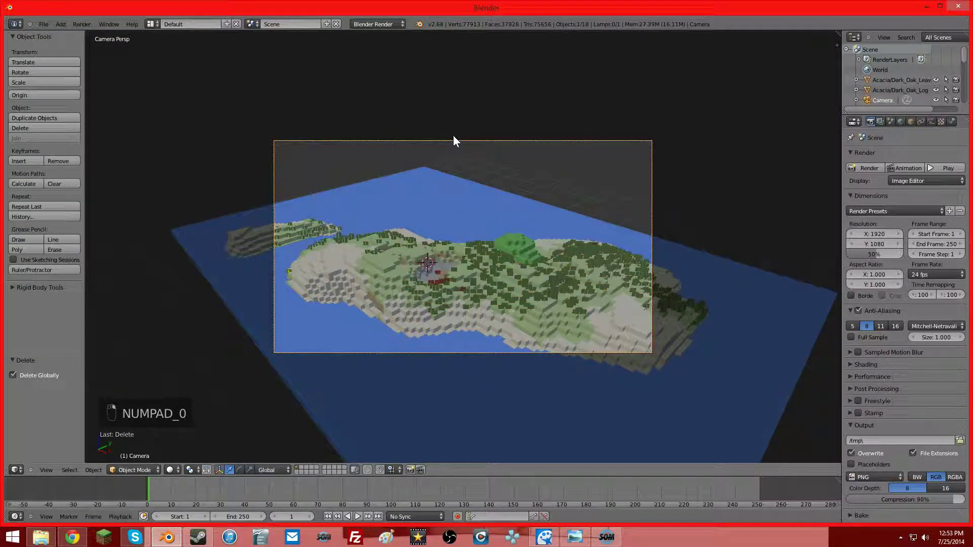
right_click(460, 147)
key(g)
click(521, 218)
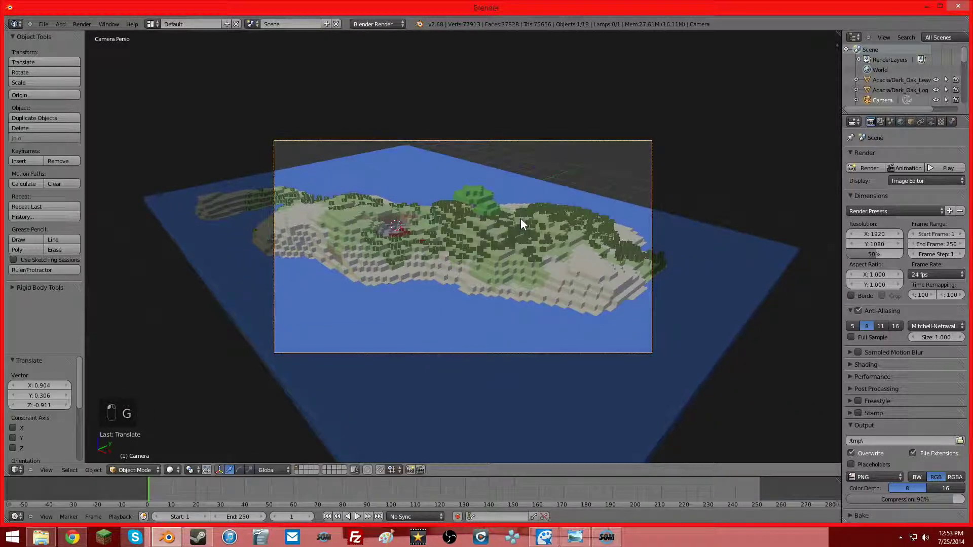
key(g)
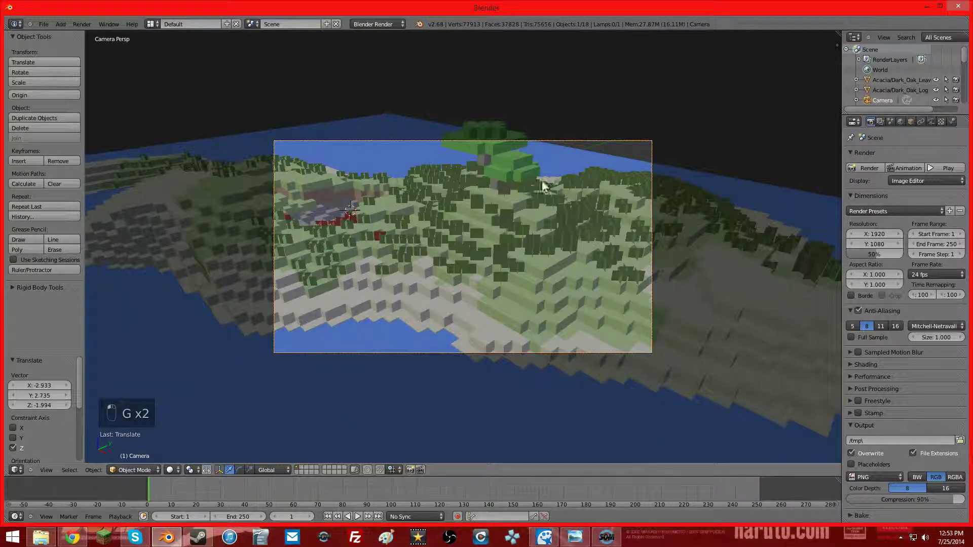
click(559, 218)
key(F12)
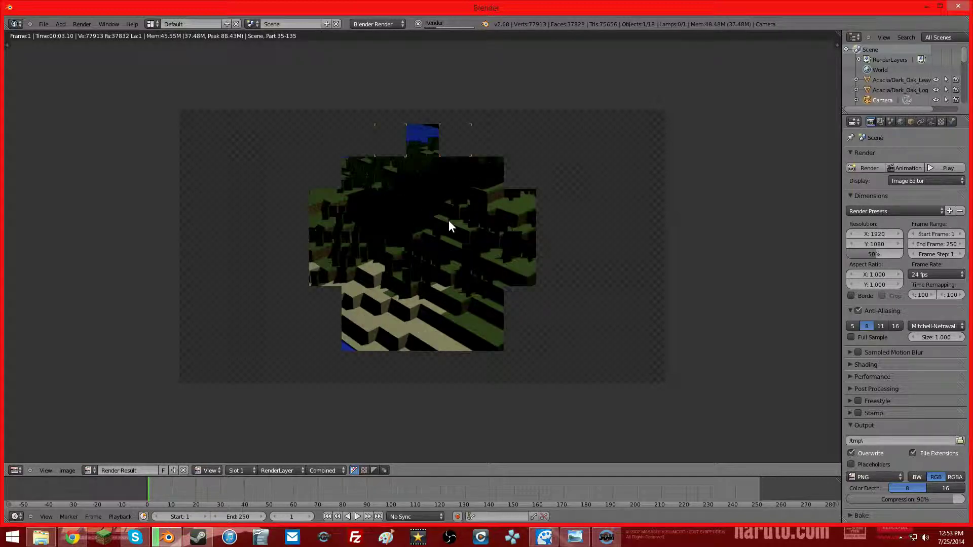
Cancel the render, leave camera view for the 3D scene, and select the lamp.
click(418, 24)
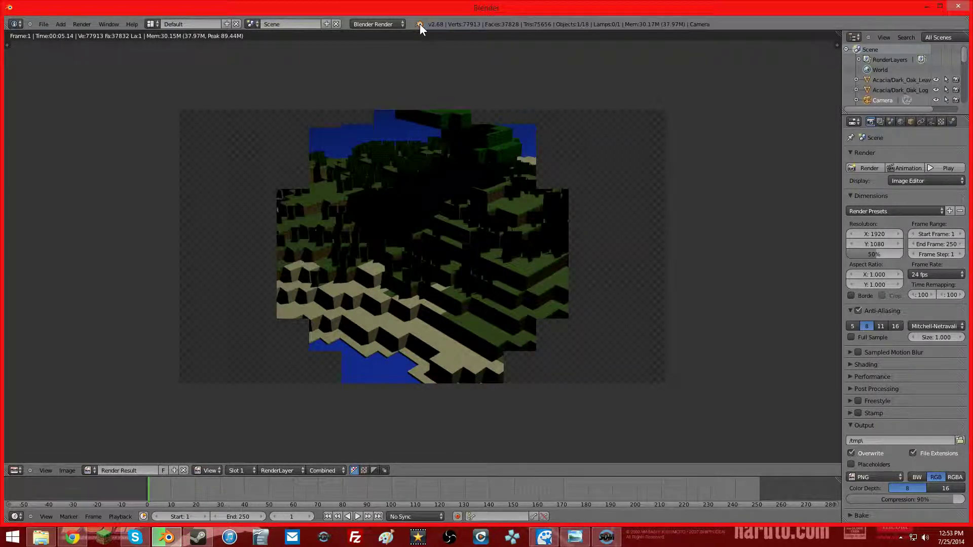
key(F11)
key(F11)
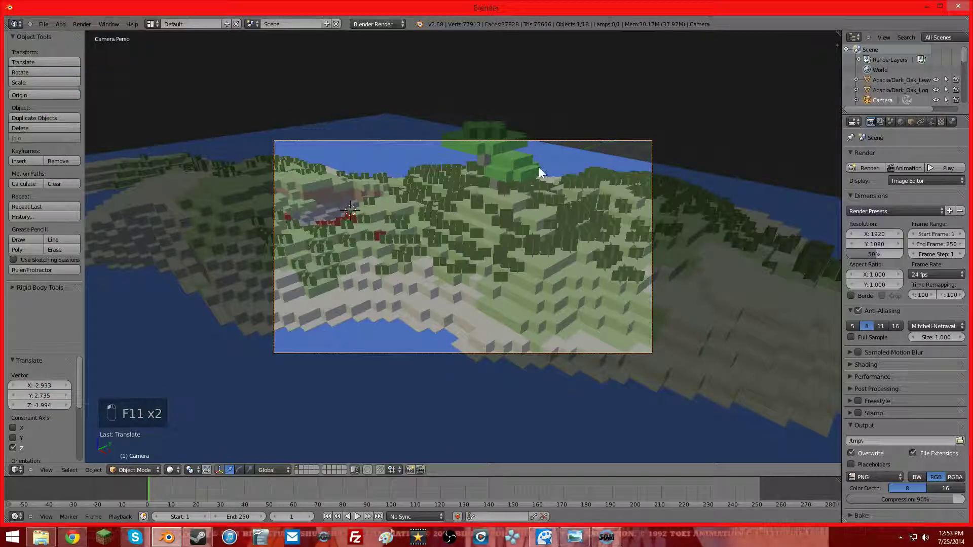
key(KP_0)
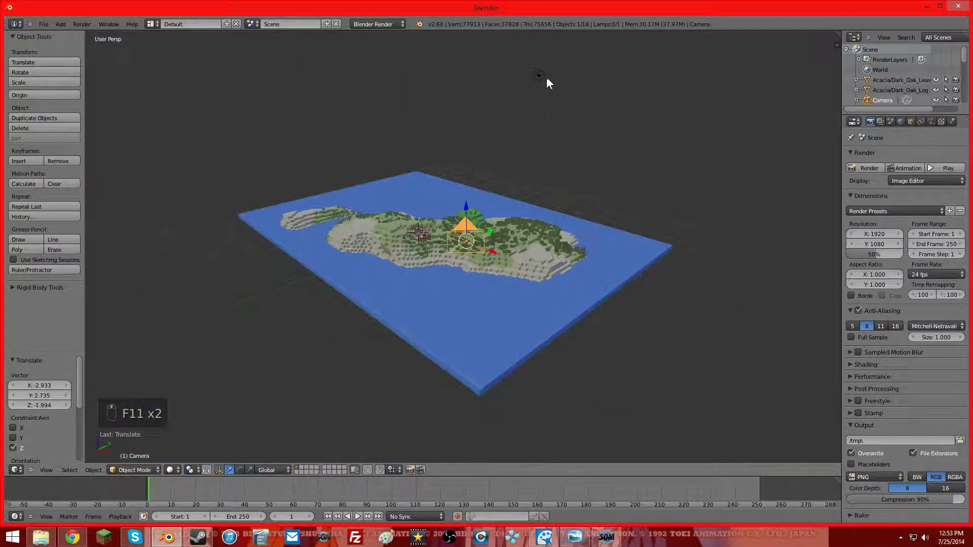
right_click(541, 77)
Make the lamp a Sun at energy 1.440, rotate its direction, and re-render with F12.
click(934, 121)
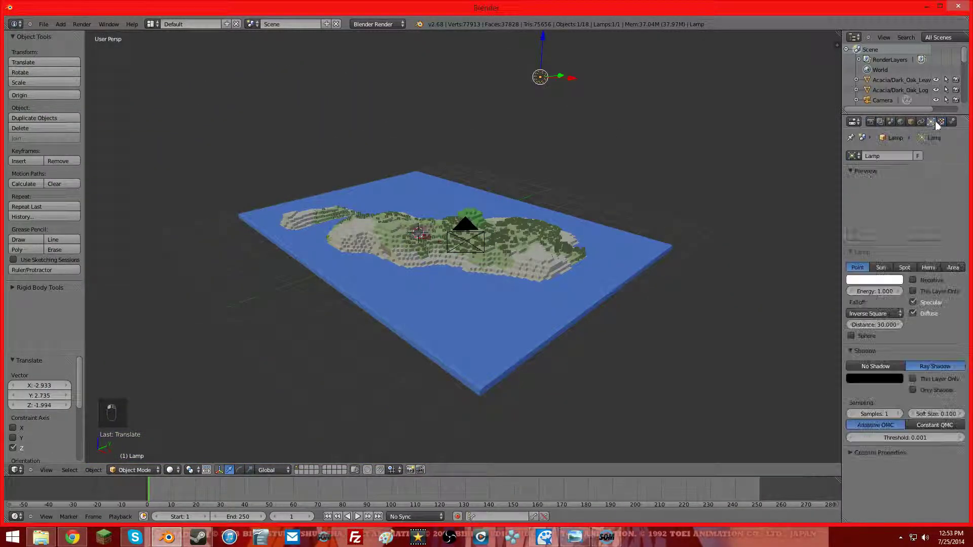
drag(863, 288, 868, 289)
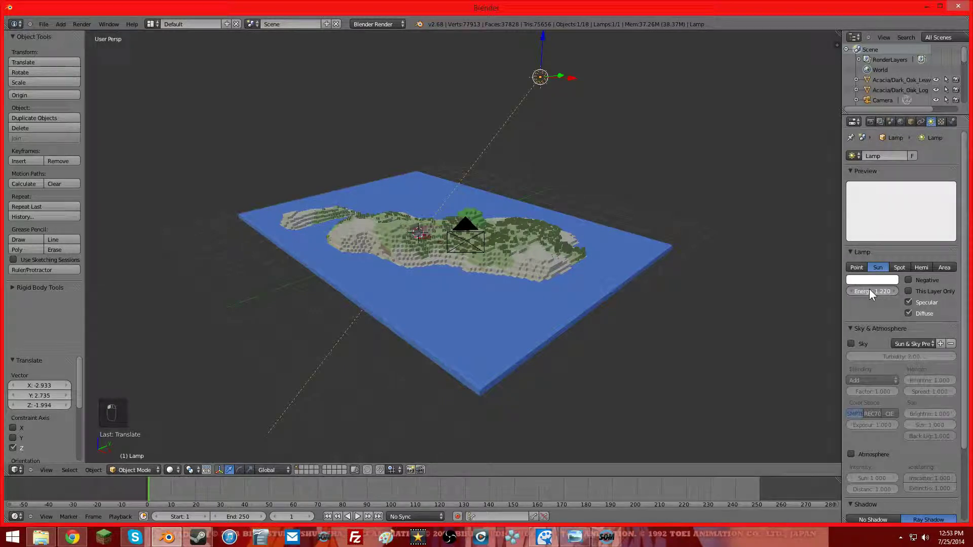
key(r)
key(r)
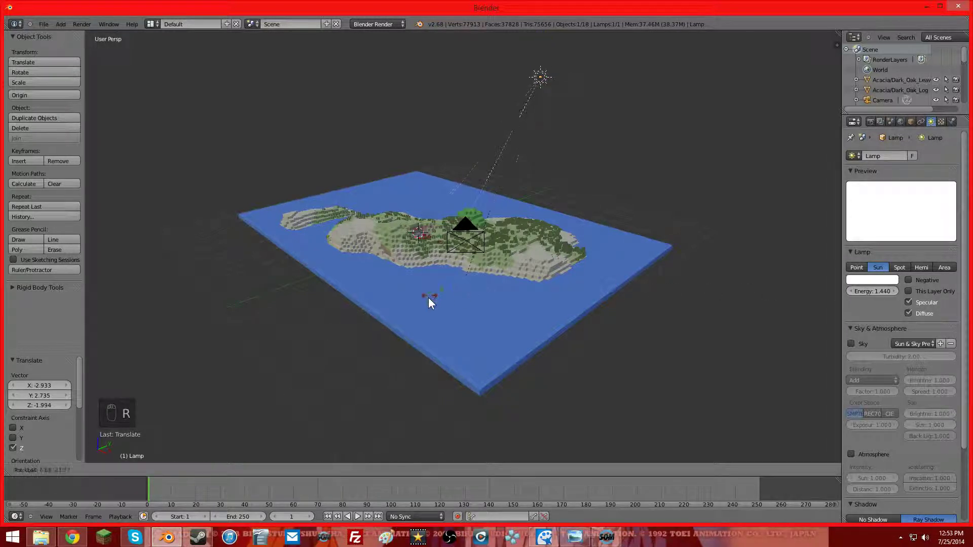
click(412, 324)
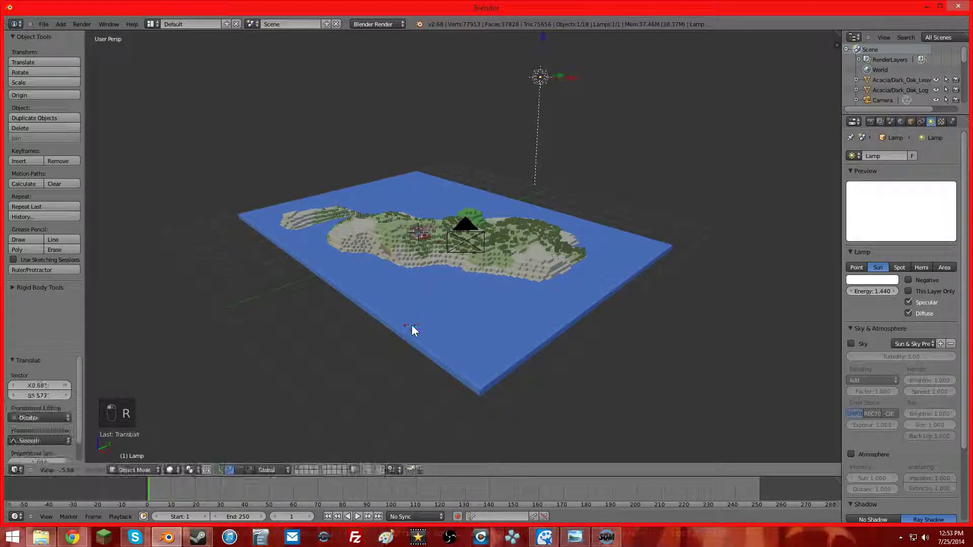
key(F12)
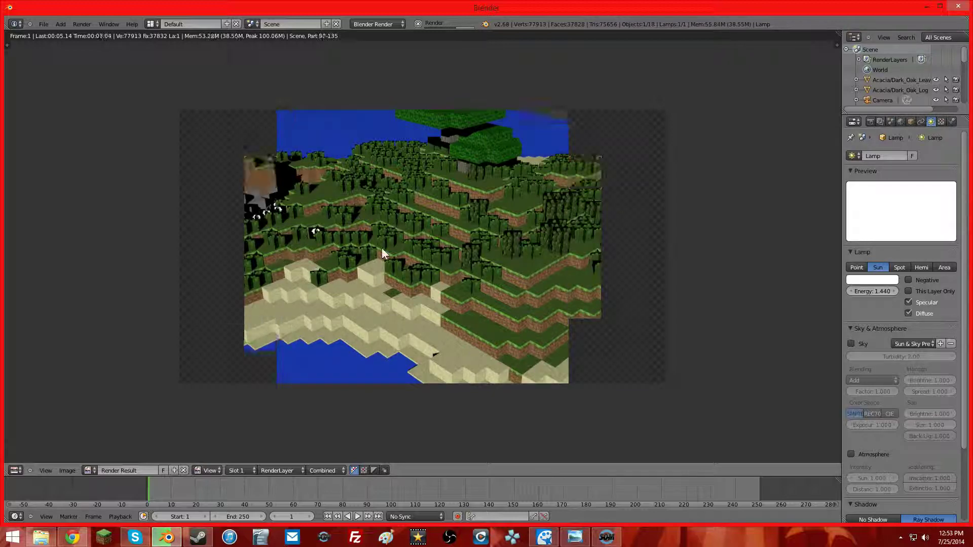
Zoom in on the finished sunlit island render, then return to the 3D viewport.
scroll(405, 229, up, 1)
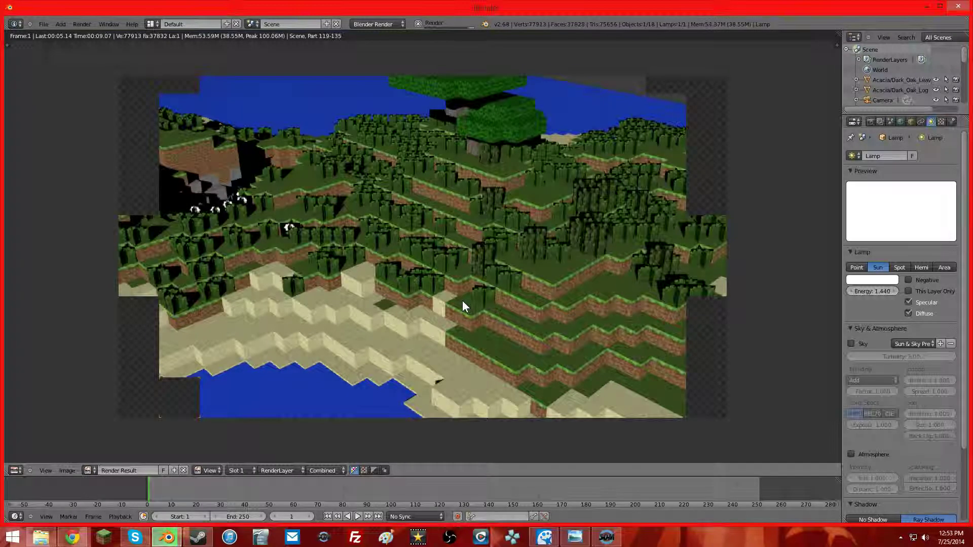
scroll(462, 271, down, 1)
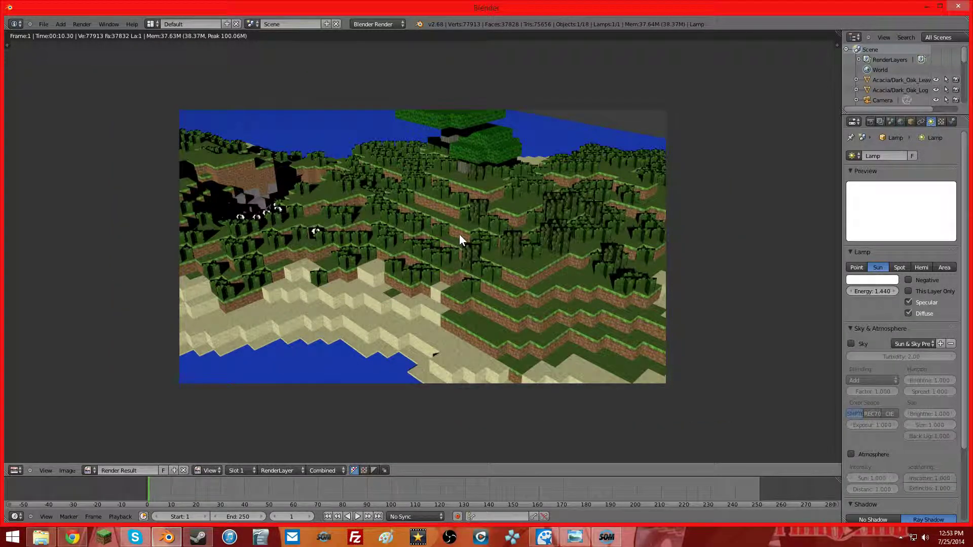
key(F11)
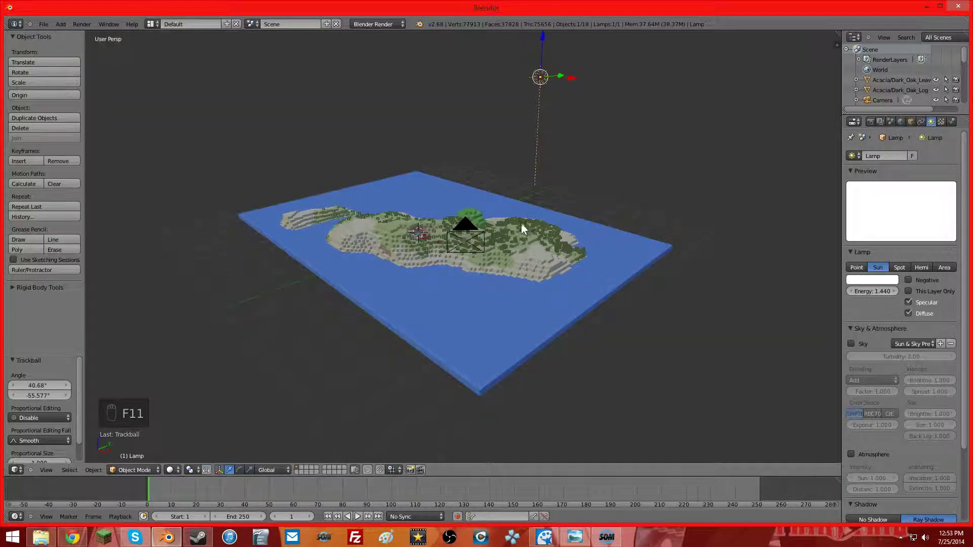
Select the Tall_Grass object and bring up its texture settings in a wider Properties area.
middle_drag(521, 223, 409, 238)
scroll(456, 233, up, 6)
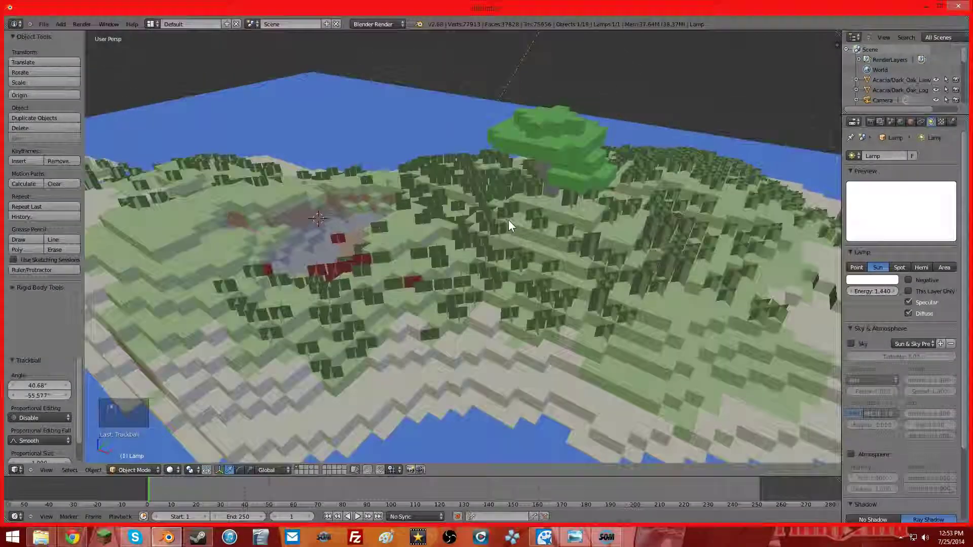
scroll(508, 219, up, 2)
right_click(501, 213)
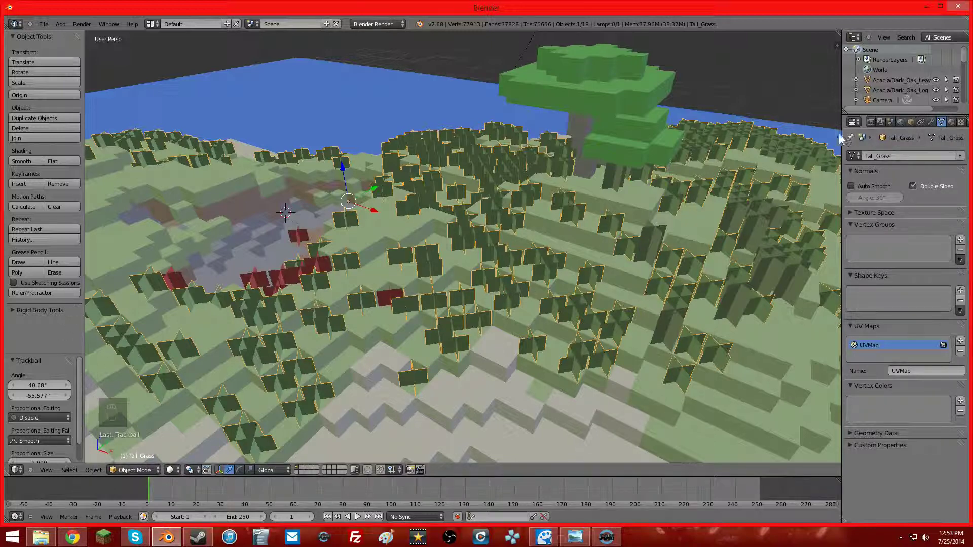
drag(840, 130, 767, 130)
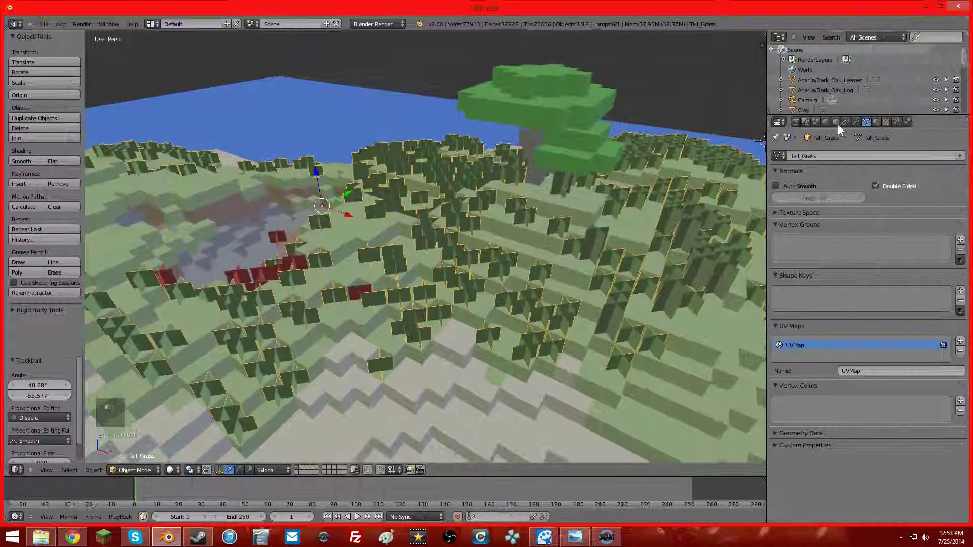
click(877, 121)
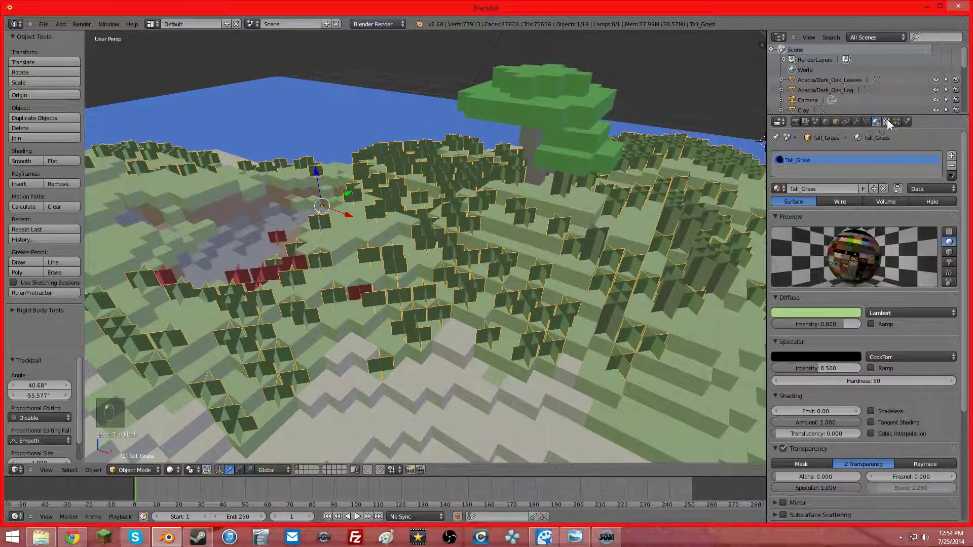
click(886, 121)
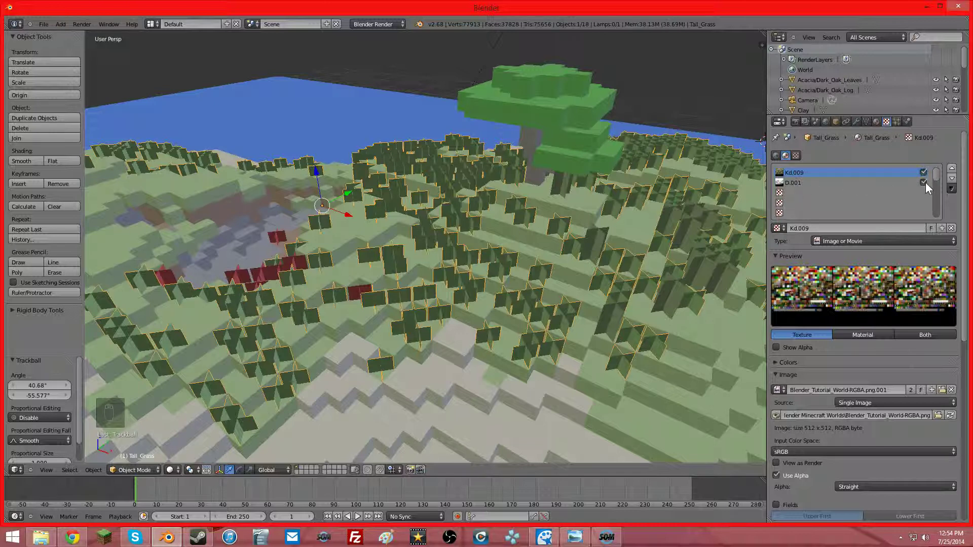
scroll(886, 178, down, 1)
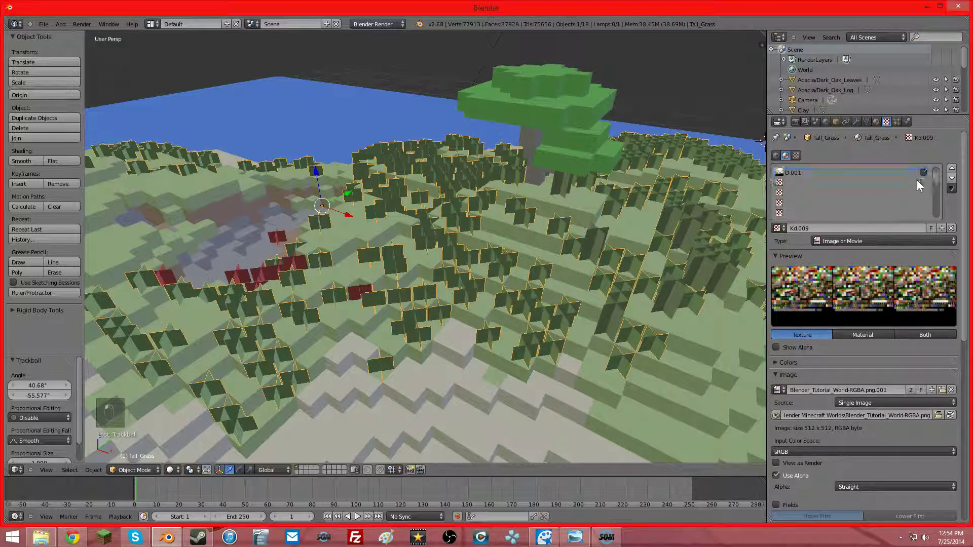
scroll(935, 365, down, 15)
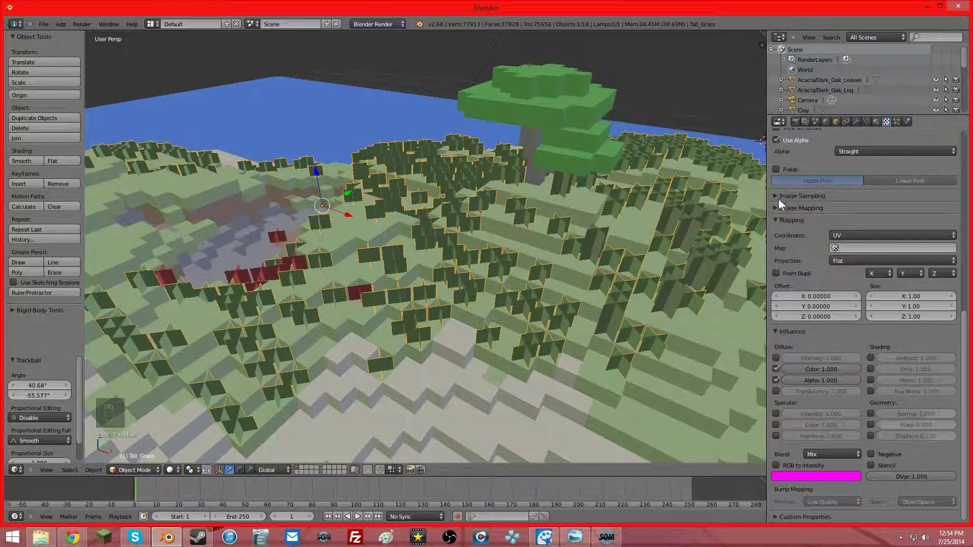
Turn off MIP Map, use the Area filter at size 0.39, map to UVMap, and render.
click(777, 197)
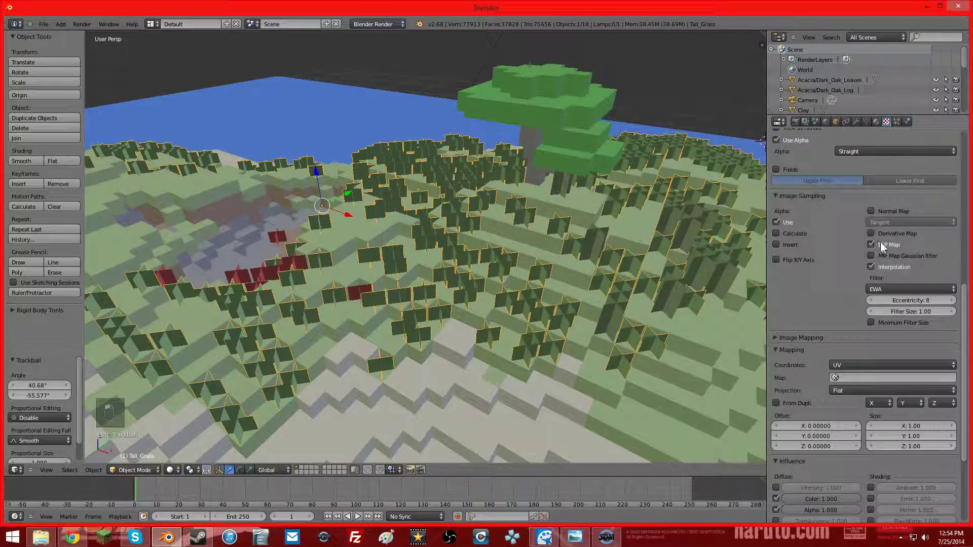
click(871, 244)
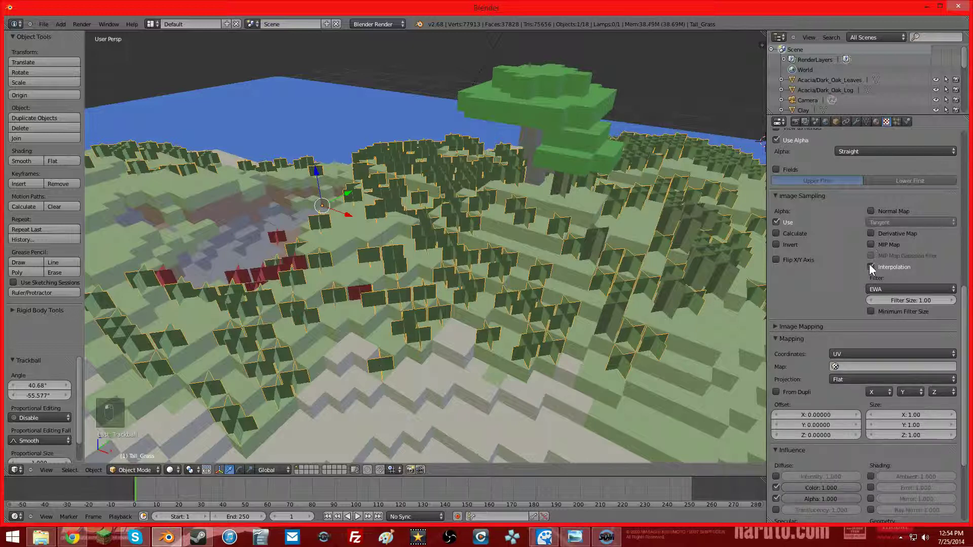
click(876, 289)
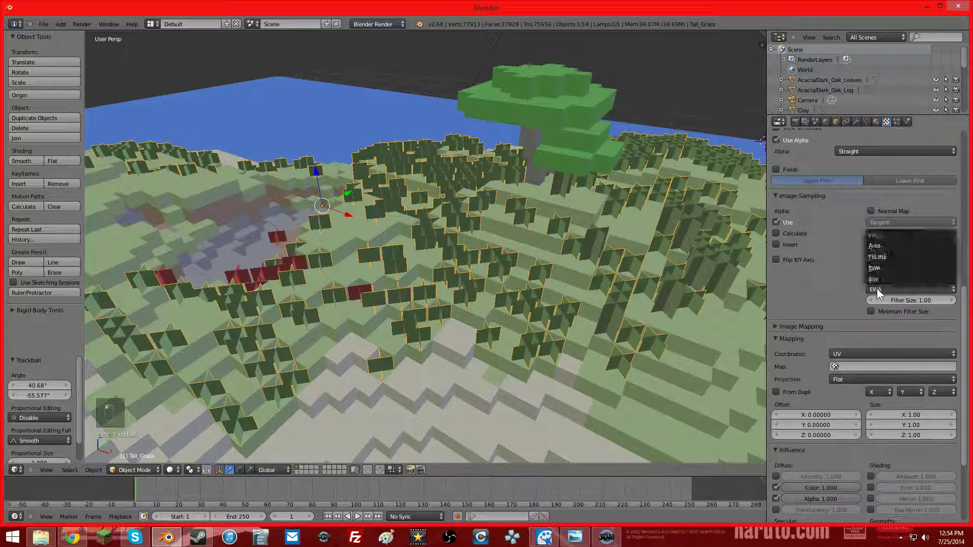
click(875, 247)
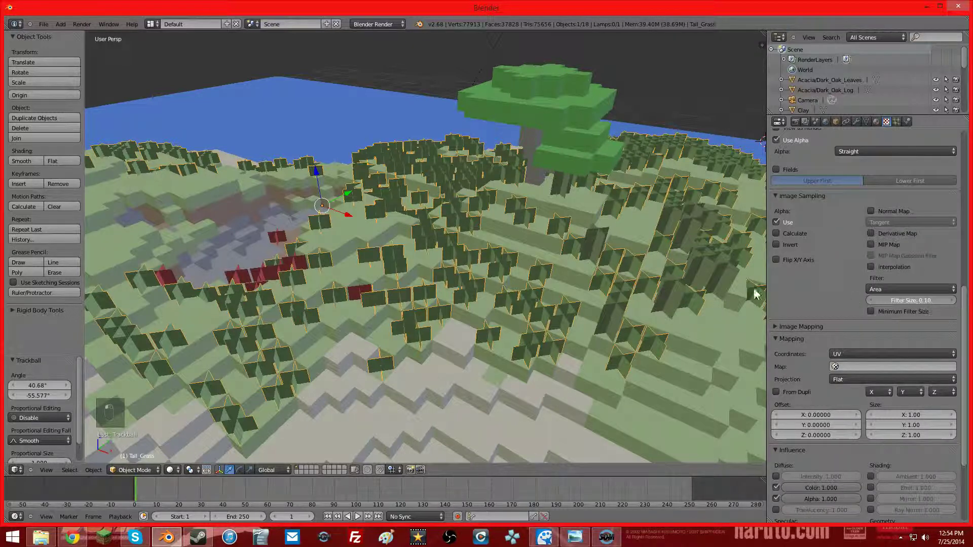
drag(732, 306, 801, 303)
scroll(810, 304, down, 1)
click(841, 346)
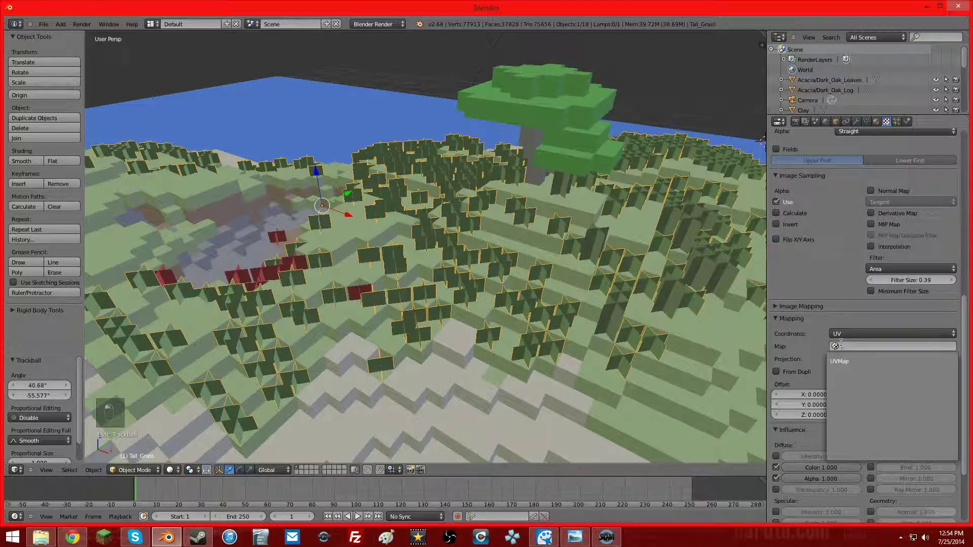
click(840, 360)
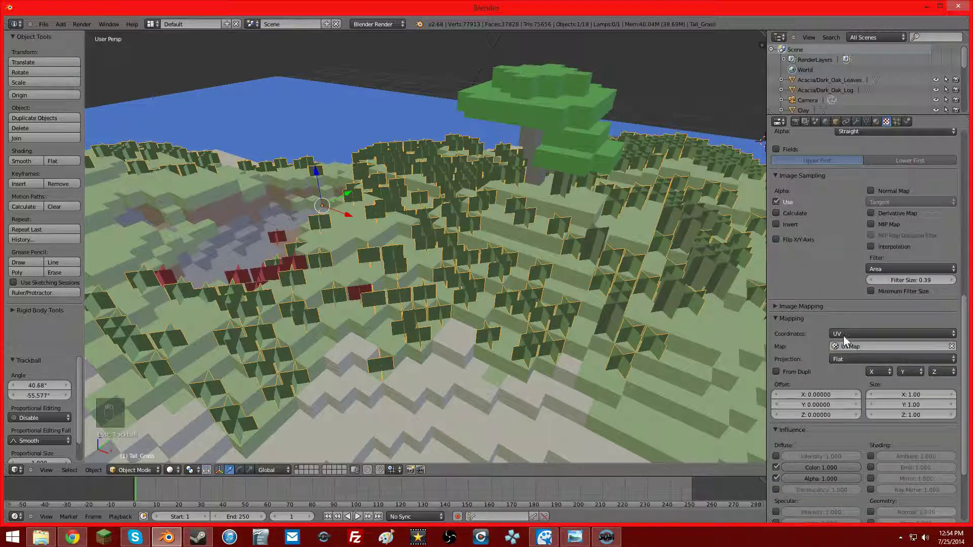
scroll(709, 284, down, 3)
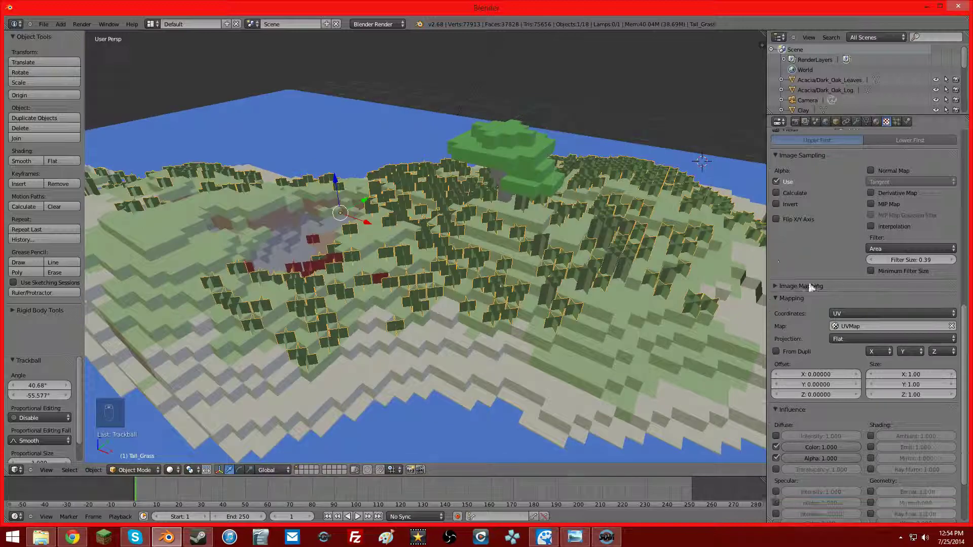
scroll(600, 221, up, 2)
scroll(600, 222, down, 2)
scroll(600, 223, up, 2)
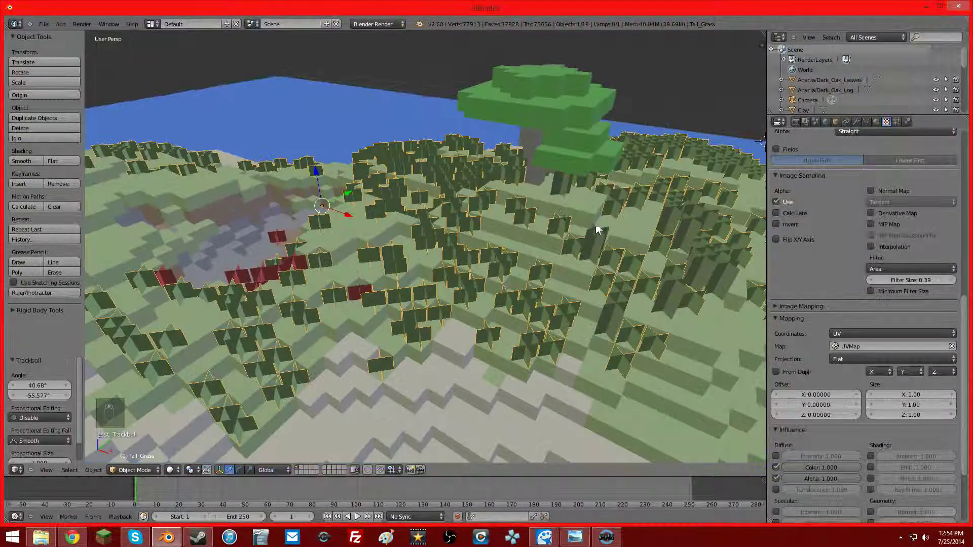
key(F12)
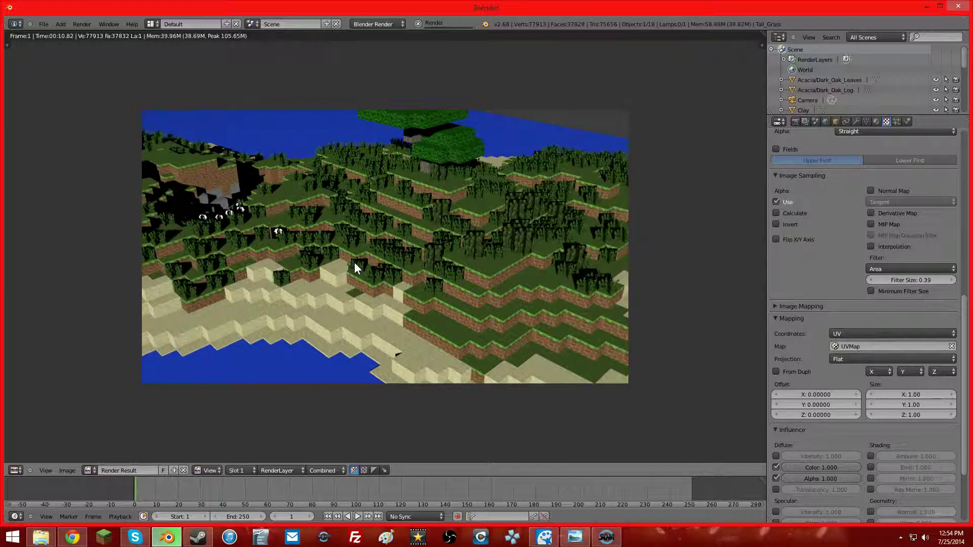
Leave the render, zoom out to the whole island, and show the sun lamp's settings.
key(F11)
middle_drag(355, 262, 485, 108)
right_click(488, 137)
click(856, 121)
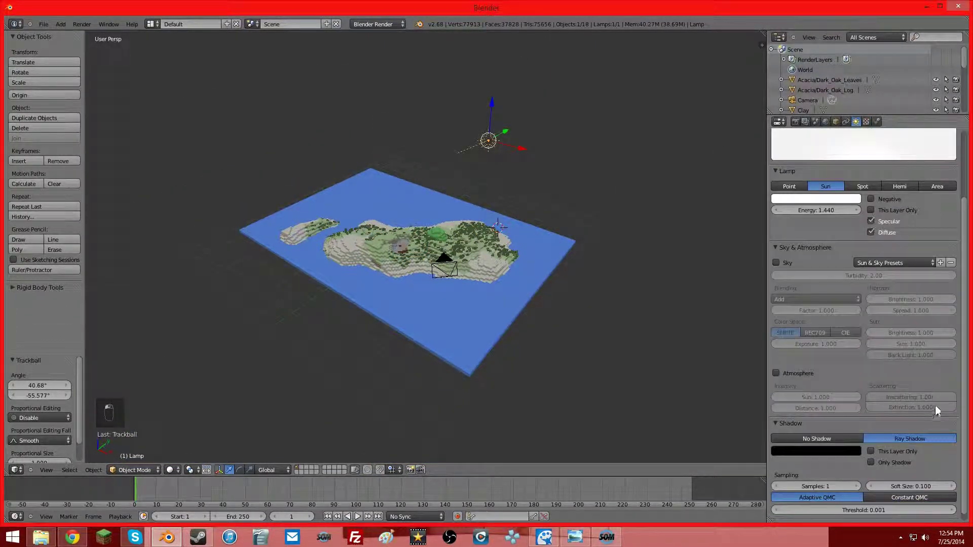
Set the Sun lamp to No Shadow and make a camera test render of the island.
click(831, 439)
key(KP_0)
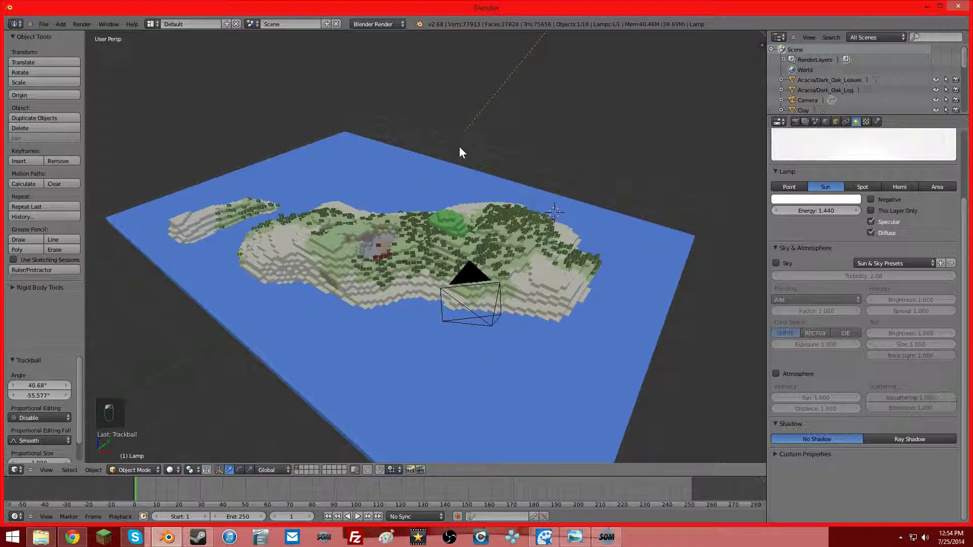
key(F12)
scroll(395, 211, up, 1)
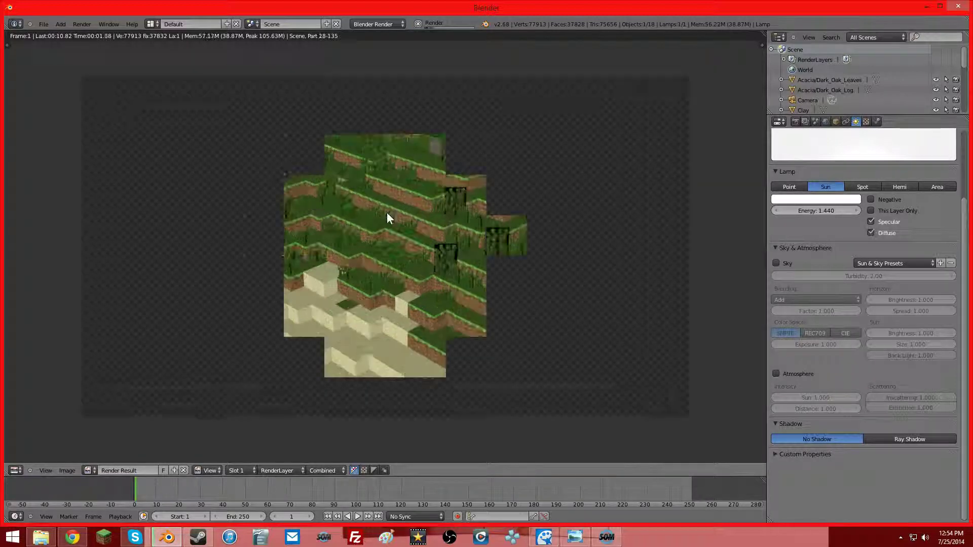
scroll(405, 215, down, 1)
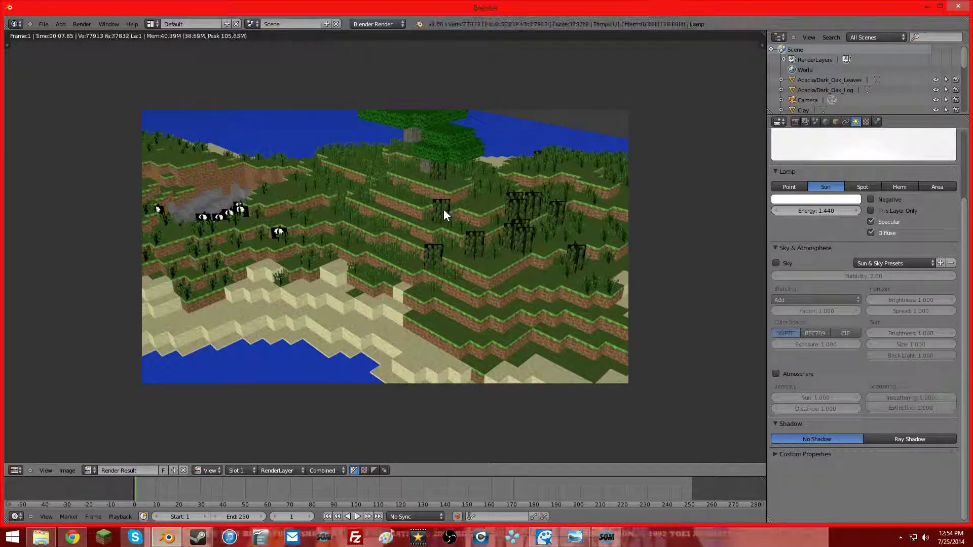
key(F11)
key(F11)
Push the camera forward along its local Z into the grass and render the close-up.
key(KP_0)
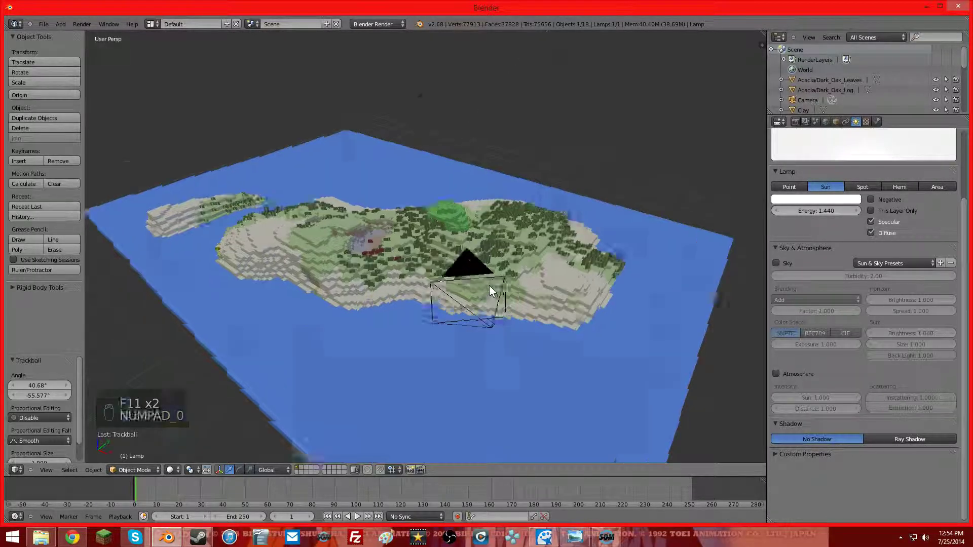
scroll(472, 205, up, 5)
right_click(451, 148)
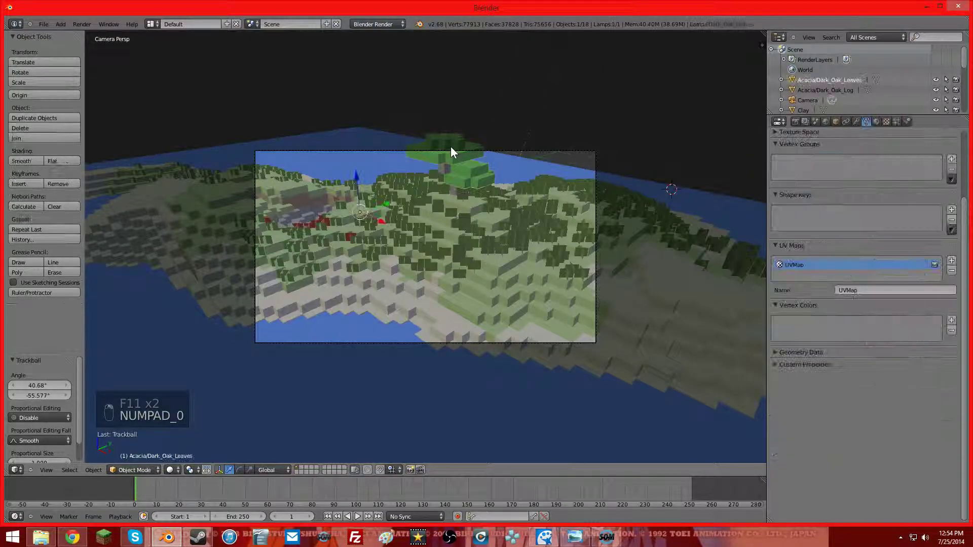
right_click(455, 148)
key(g)
key(z)
key(z)
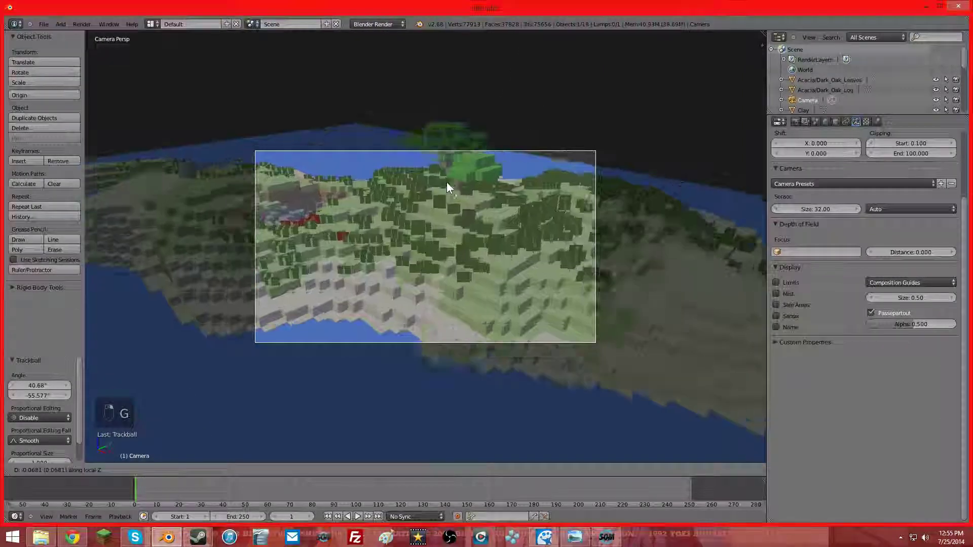
click(434, 154)
key(F12)
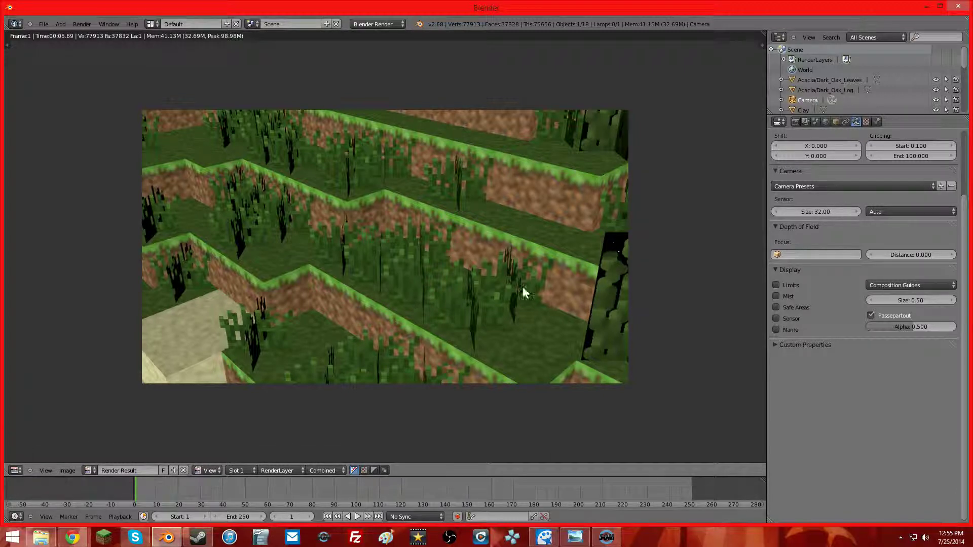
key(F11)
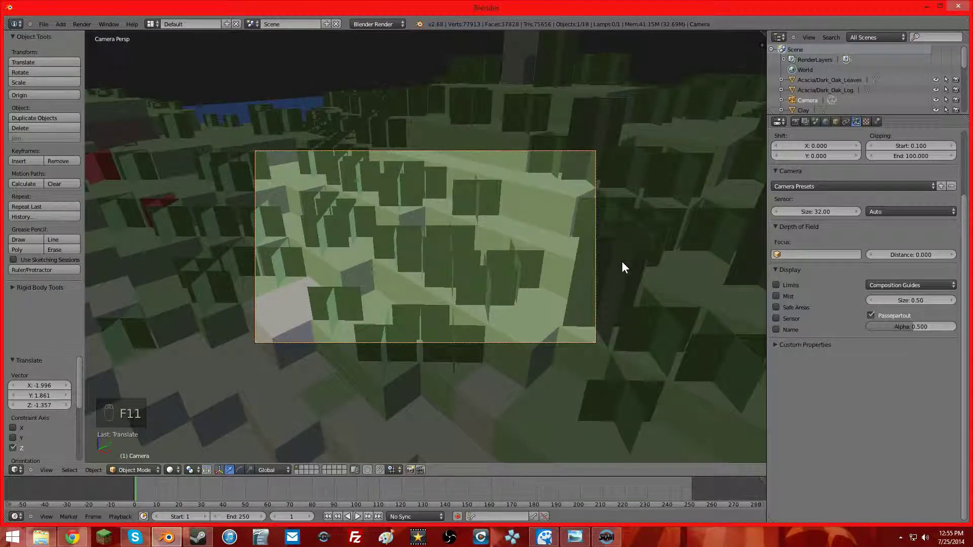
Give the Large_Flower texture MIP Map off, Area filter at 0.10, and UVMap mapping.
right_click(622, 262)
click(886, 121)
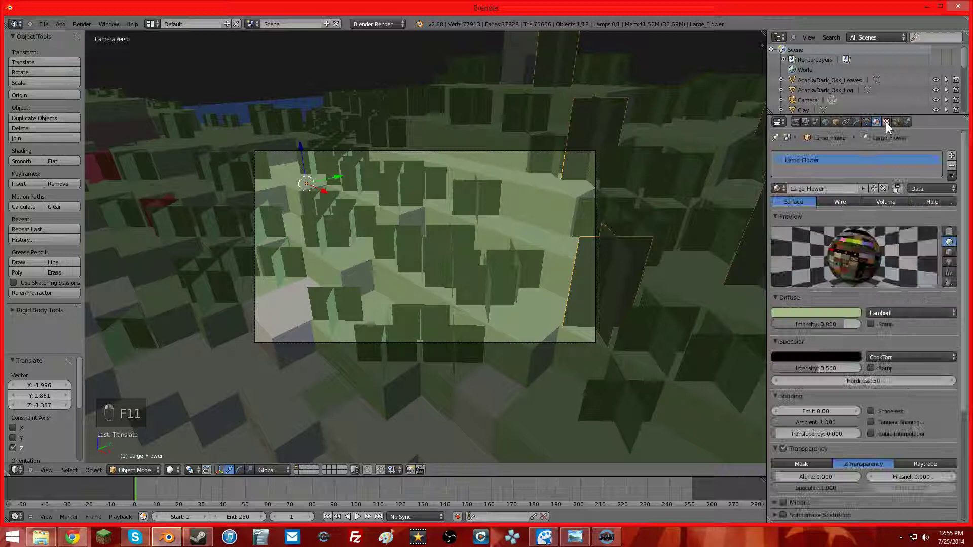
scroll(902, 180, down, 10)
drag(964, 284, 953, 180)
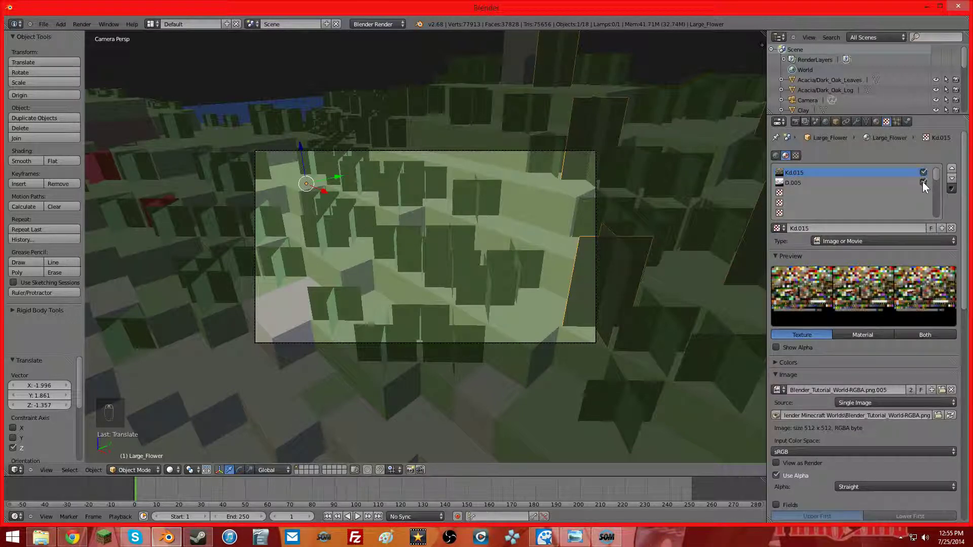
scroll(908, 300, down, 11)
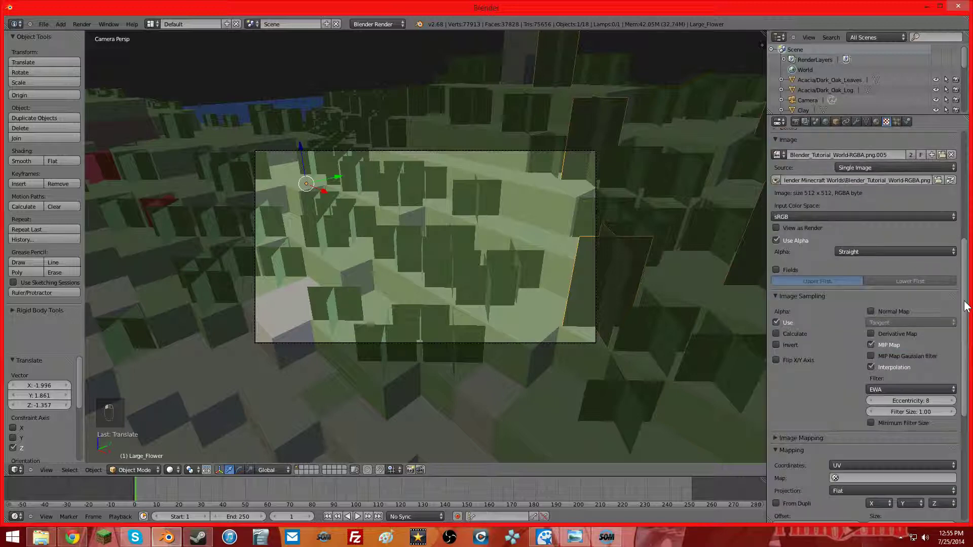
click(871, 298)
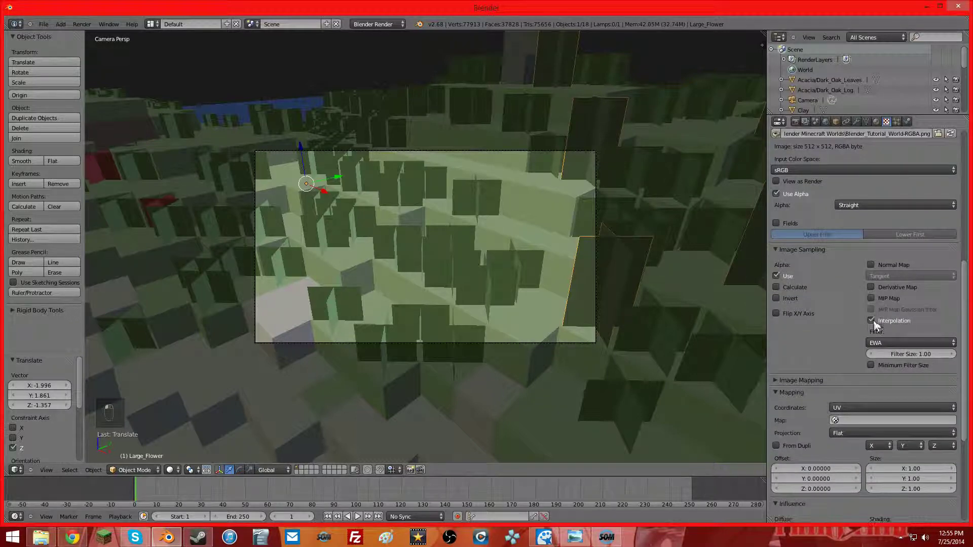
click(877, 341)
click(880, 301)
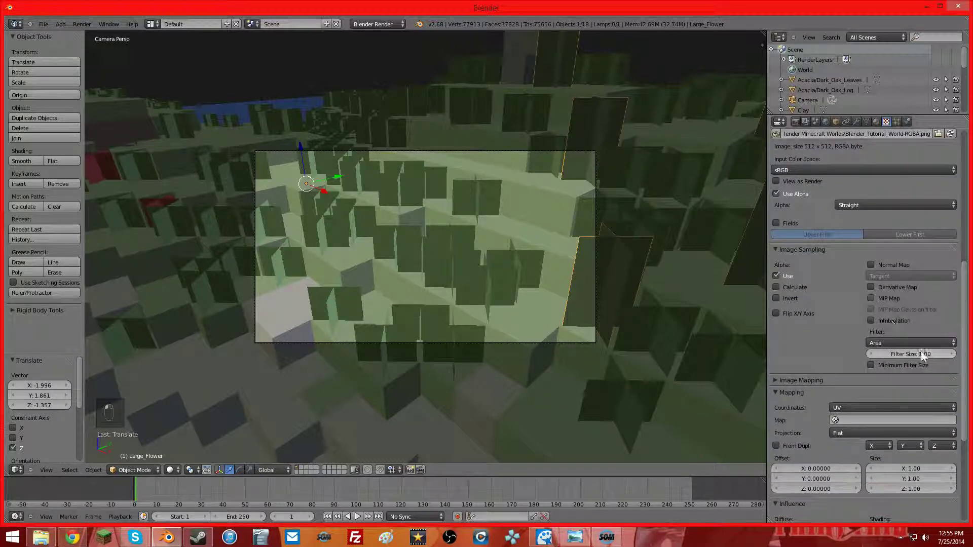
scroll(906, 383, down, 4)
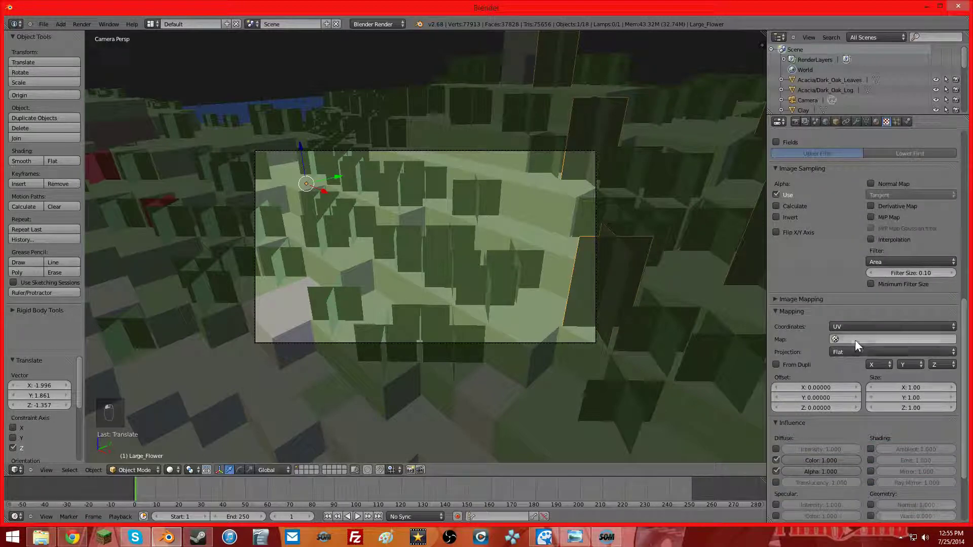
click(856, 339)
click(839, 354)
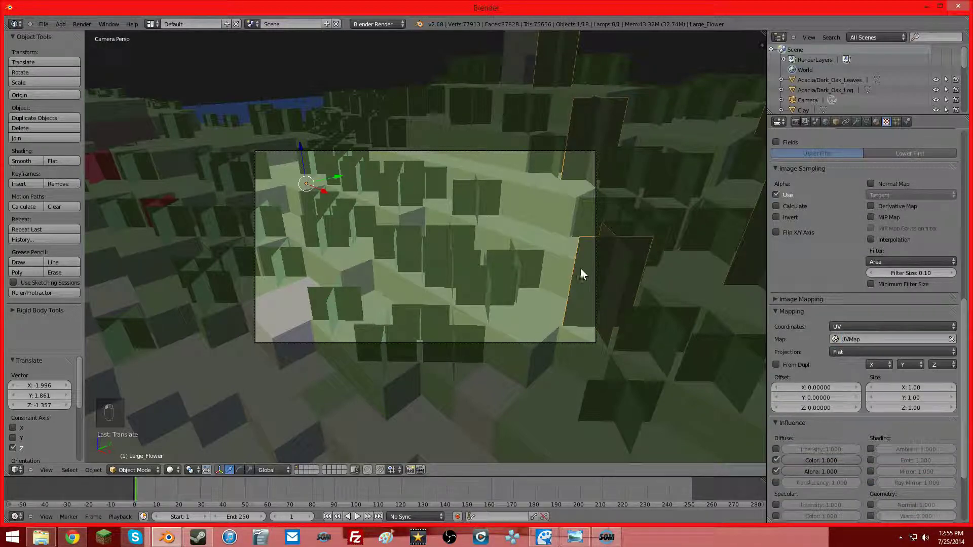
key(F12)
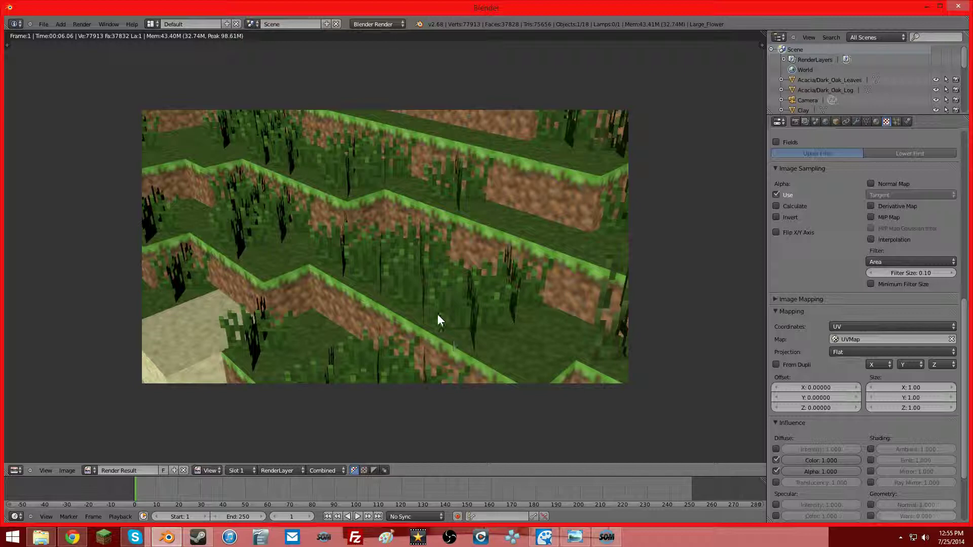
key(F11)
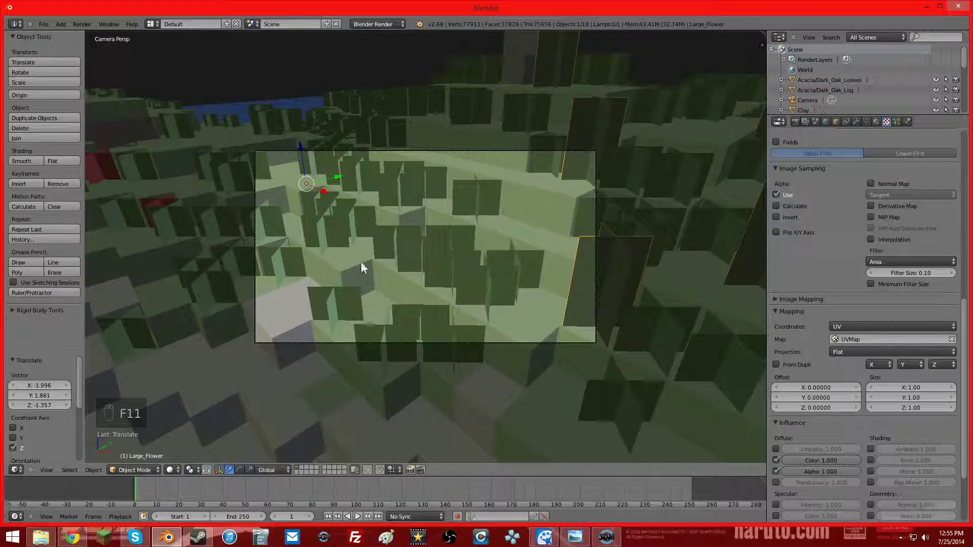
Select the Grass object among the overlapping blocks and reach its texture sampling options.
right_click(360, 262)
right_click(355, 262)
right_click(357, 266)
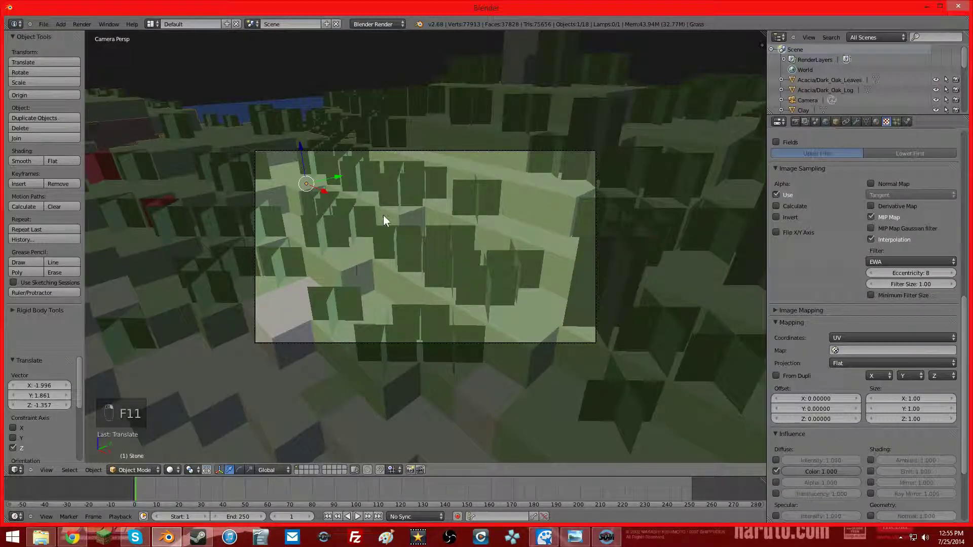
right_click(440, 274)
right_drag(556, 243, 565, 178)
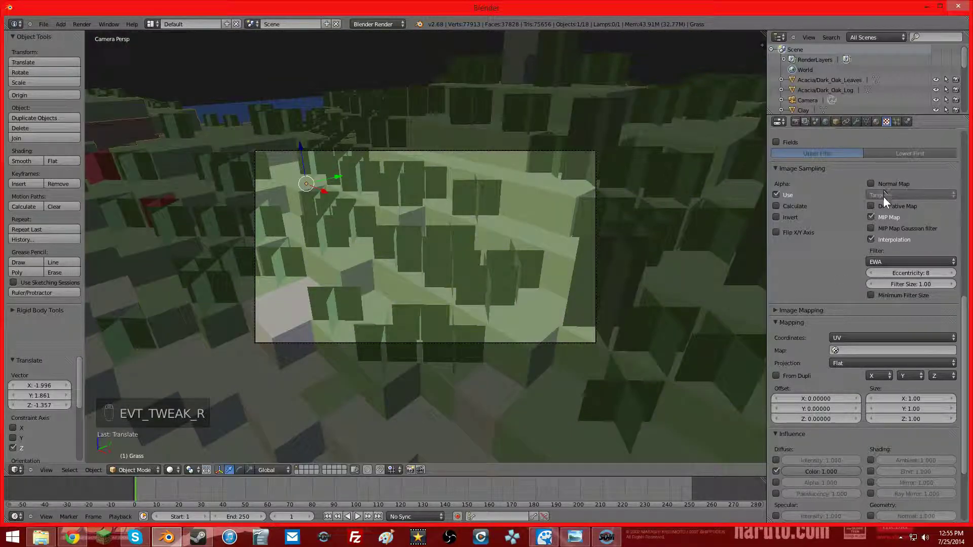
scroll(889, 155, up, 8)
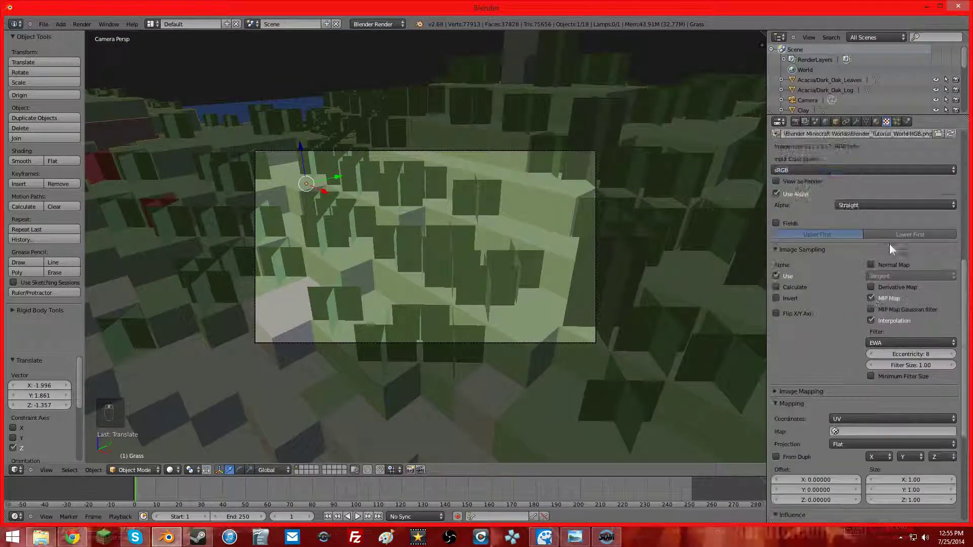
scroll(892, 233, up, 7)
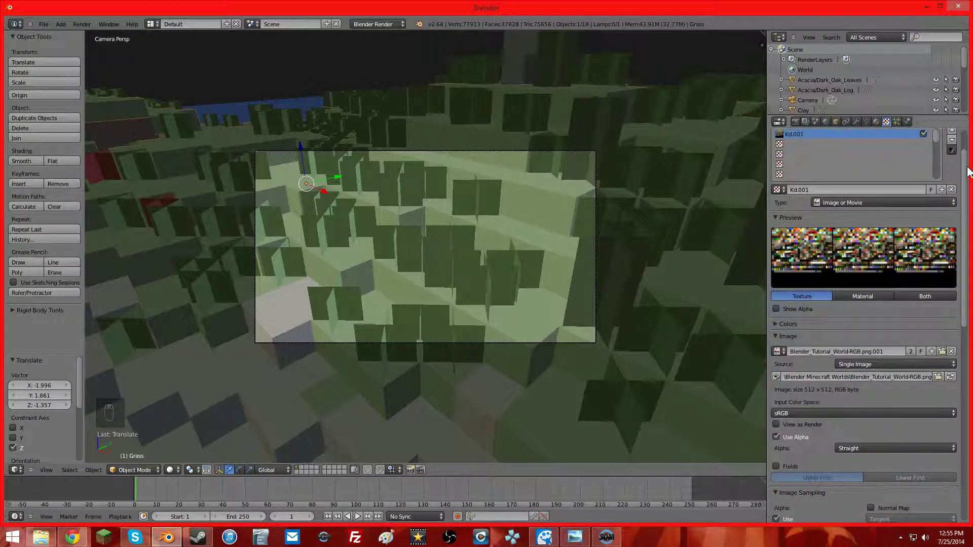
scroll(907, 263, down, 13)
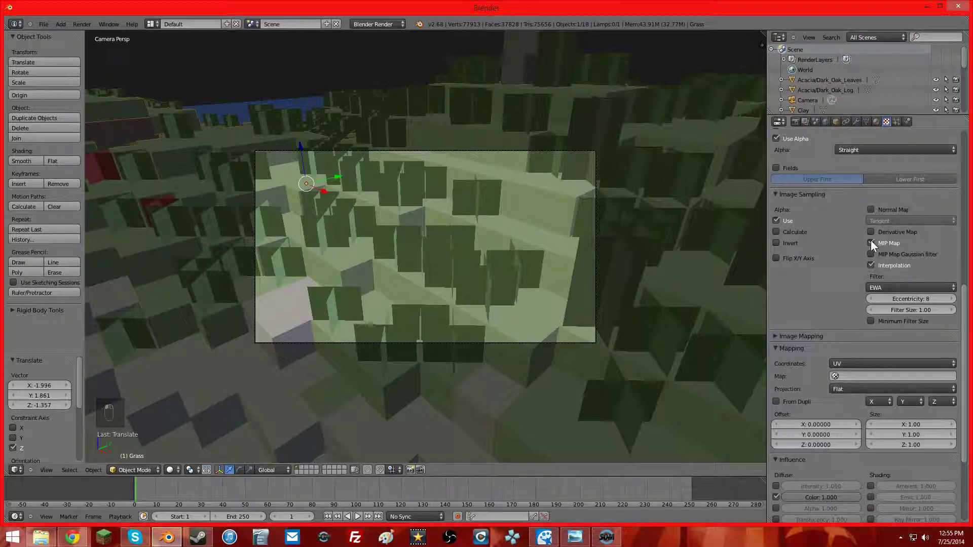
Turn off MIP Map and Interpolation, set the Area filter, map to UVMap, and render.
click(870, 242)
click(869, 264)
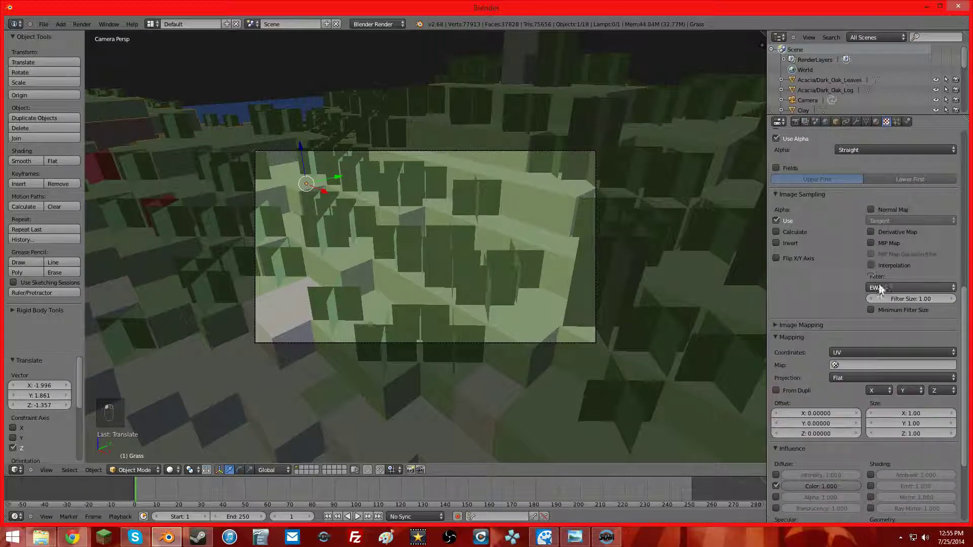
click(878, 287)
click(876, 247)
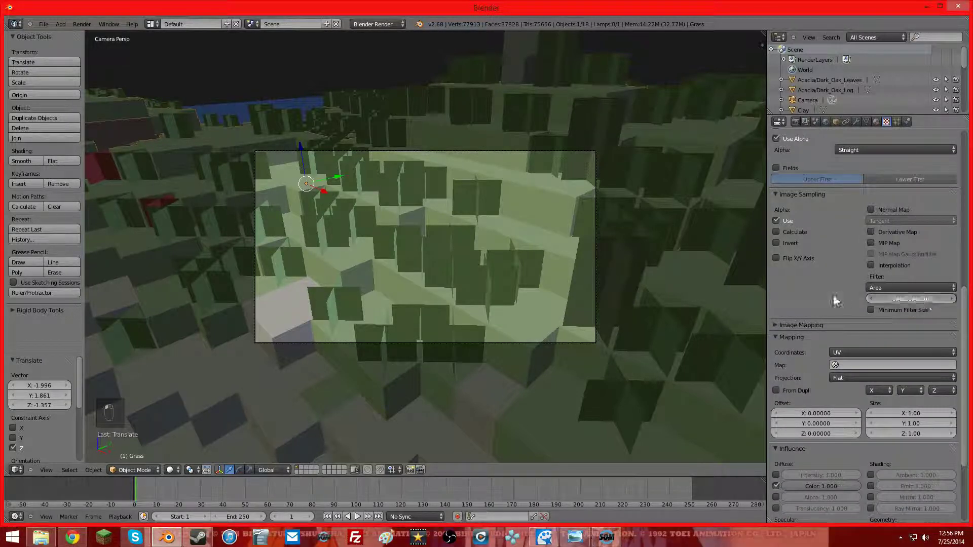
scroll(912, 299, down, 4)
click(848, 265)
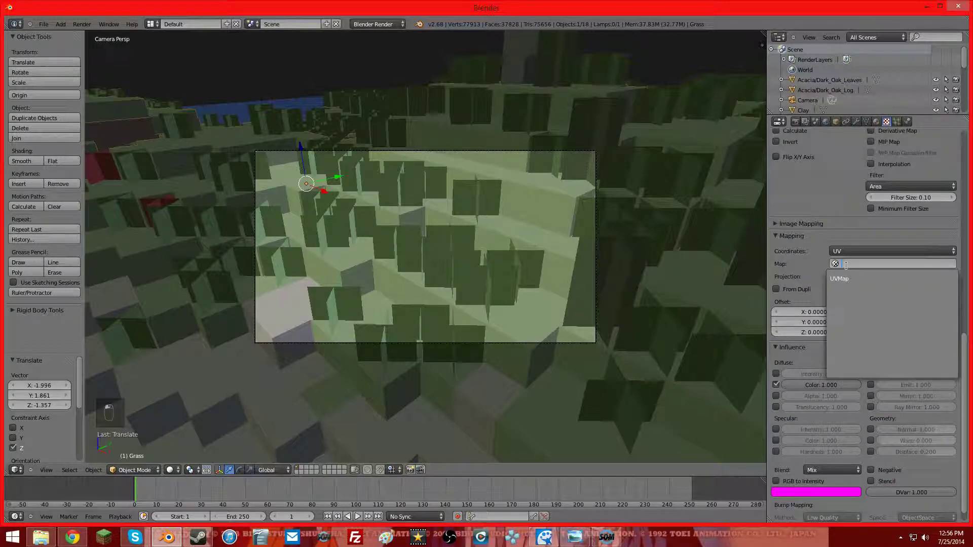
click(846, 278)
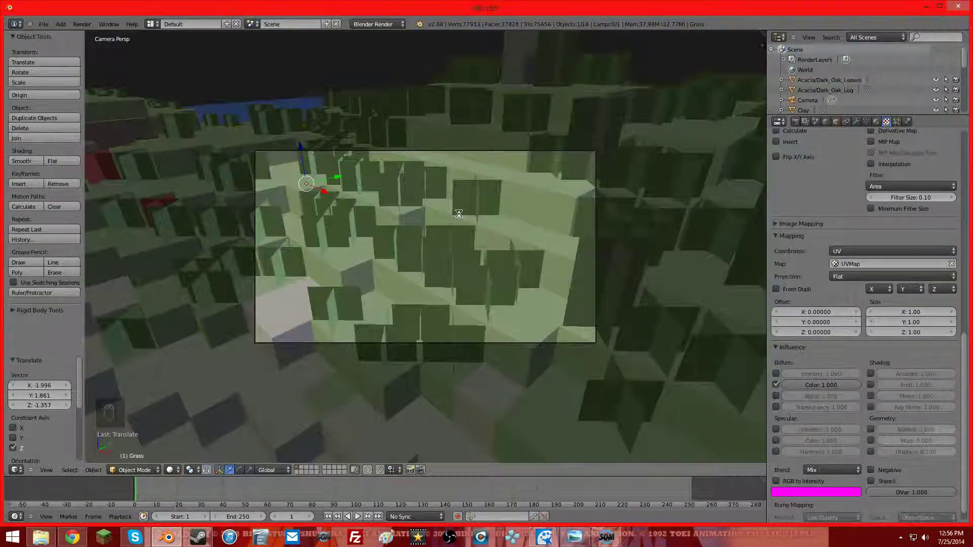
key(F12)
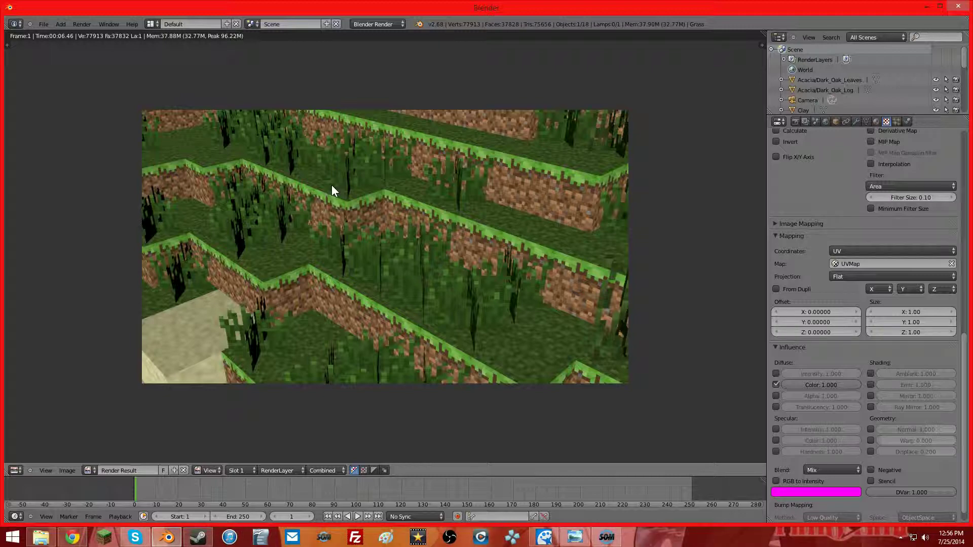
Close the grass render and zoom out in the free 3D view of the island.
key(F11)
scroll(334, 187, down, 5)
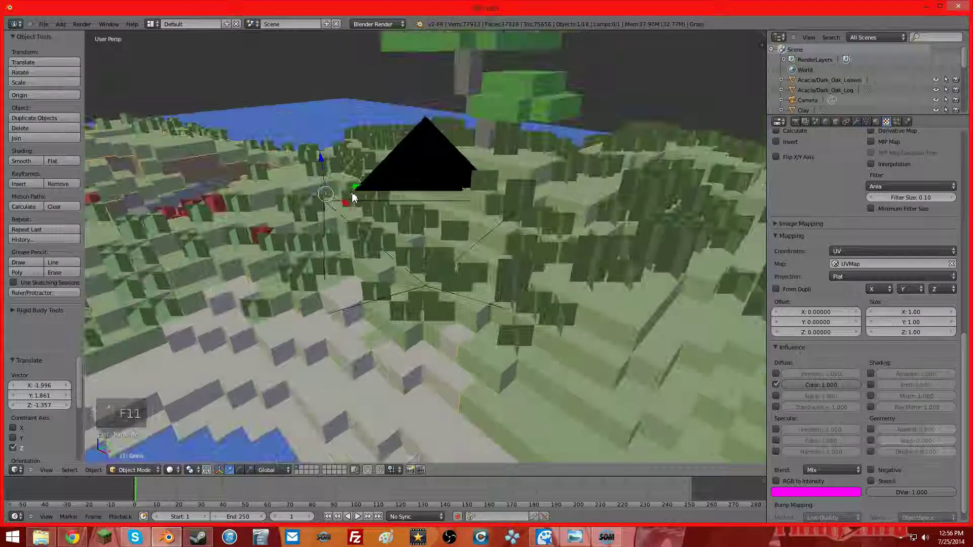
Select the tree leaves and trunk, setting the trunk texture filter to Area.
mouse_move(353, 197)
middle_down()
mouse_move(375, 198)
mouse_move(357, 200)
middle_up()
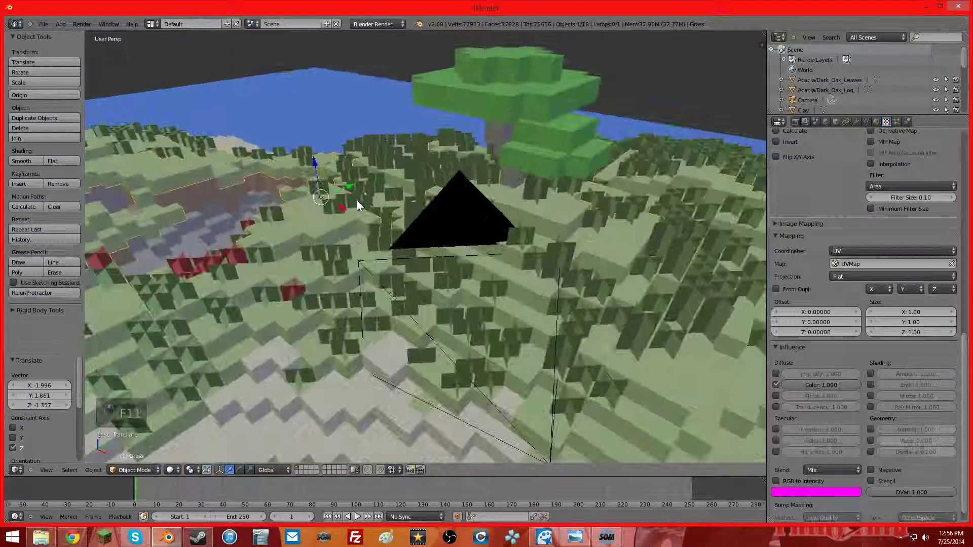
right_click(521, 90)
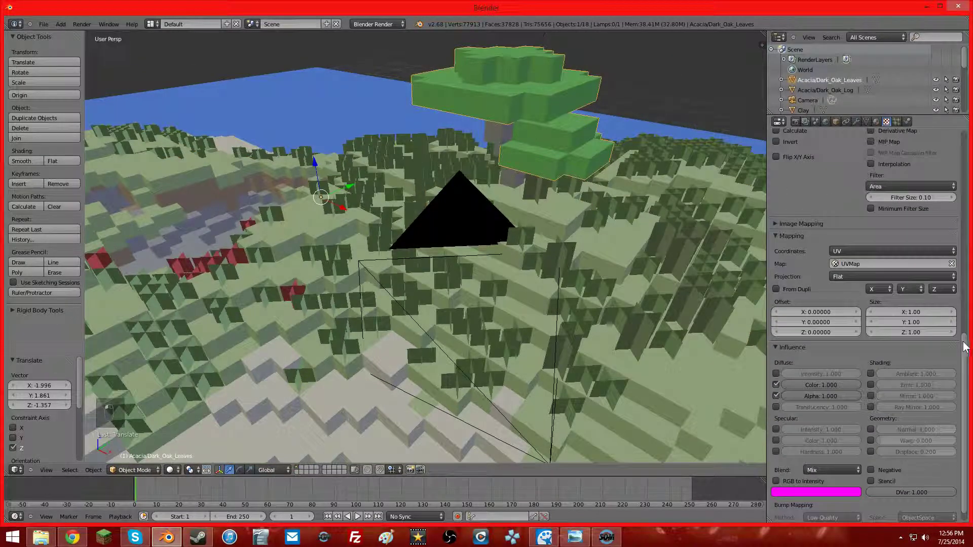
middle_drag(496, 239, 567, 132)
right_click(592, 76)
scroll(886, 354, down, 10)
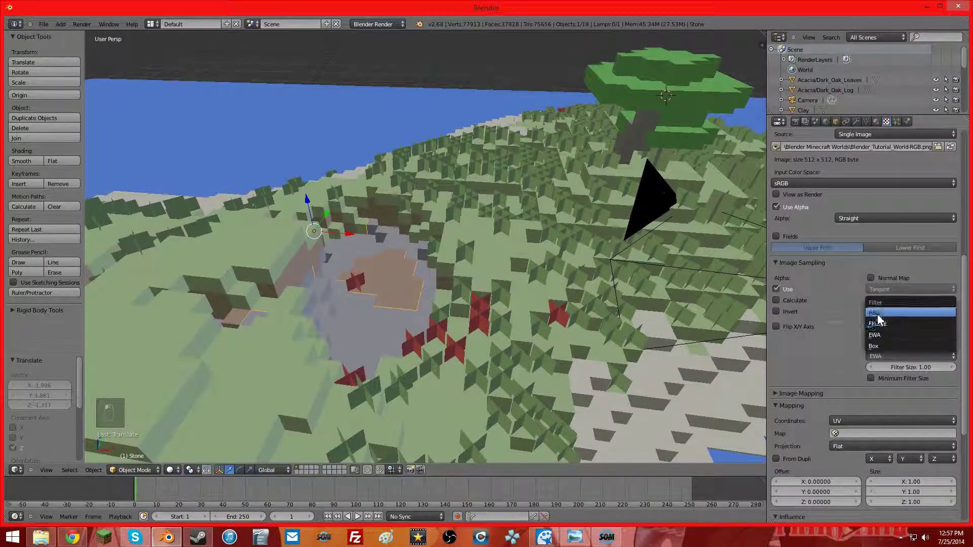
click(878, 316)
Select the dirt, dandelions and water, setting the water texture filter to Area.
right_click(397, 289)
middle_drag(314, 284, 233, 303)
right_click(233, 303)
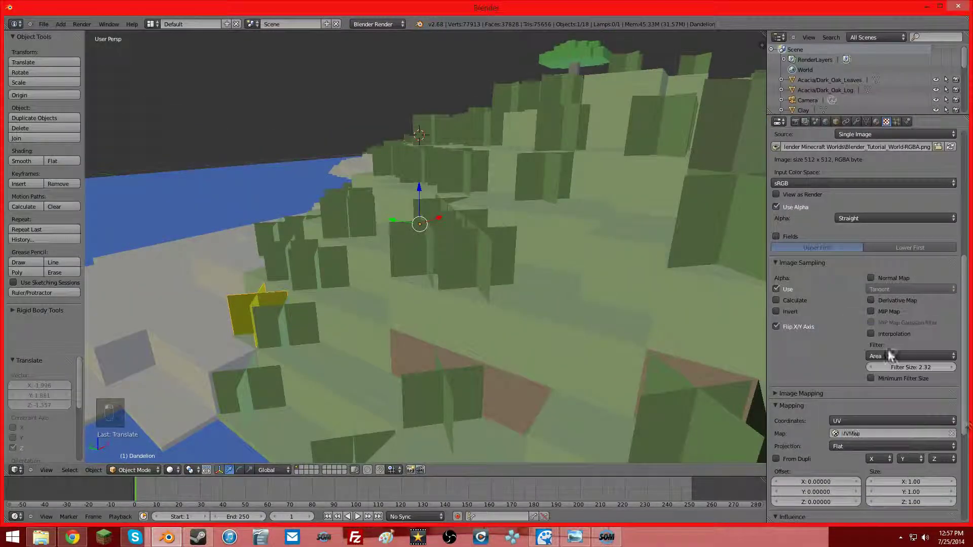
right_click(228, 203)
scroll(868, 282, down, 12)
click(910, 348)
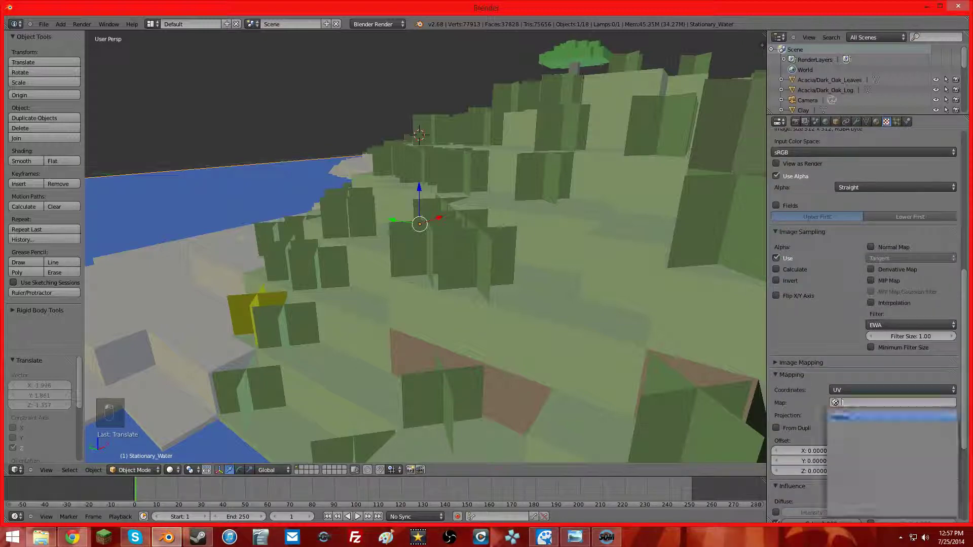
click(862, 408)
Select the sand and large flowers, then bring up the last render.
right_click(726, 352)
scroll(726, 352, down, 8)
middle_drag(726, 352, 428, 259)
scroll(427, 259, up, 3)
right_click(596, 267)
key(F11)
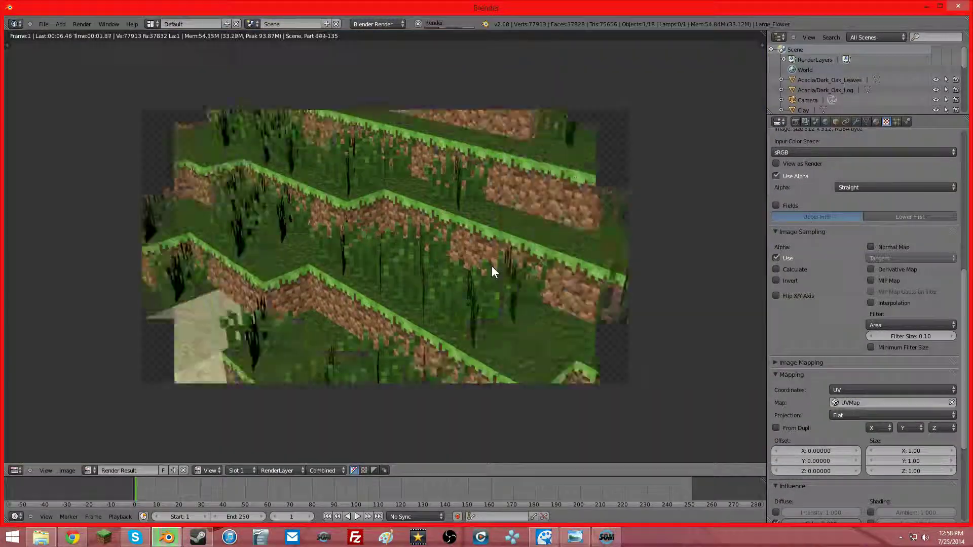
From the camera view, move the camera to a new position framing more of the island.
key(F11)
key(KP_0)
right_click(472, 197)
scroll(472, 196, up, 4)
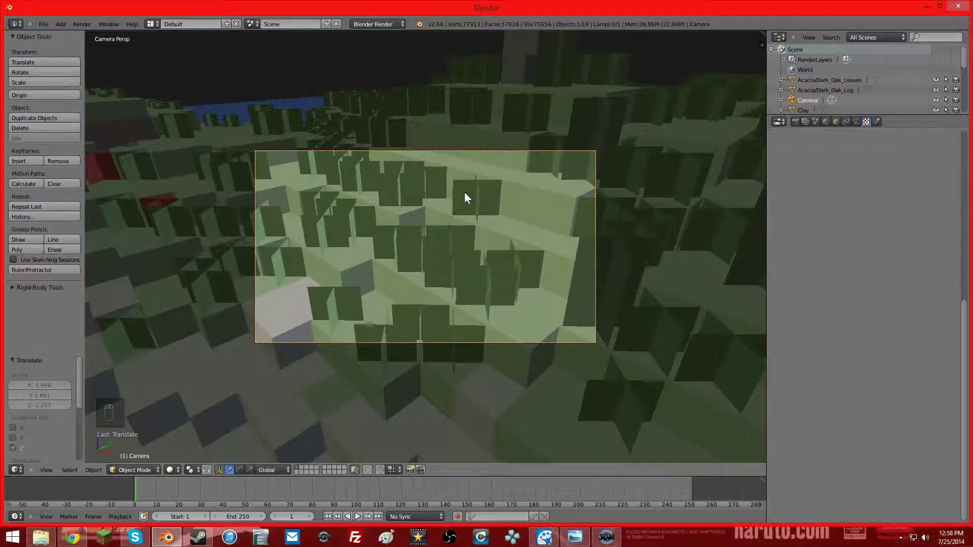
key(g)
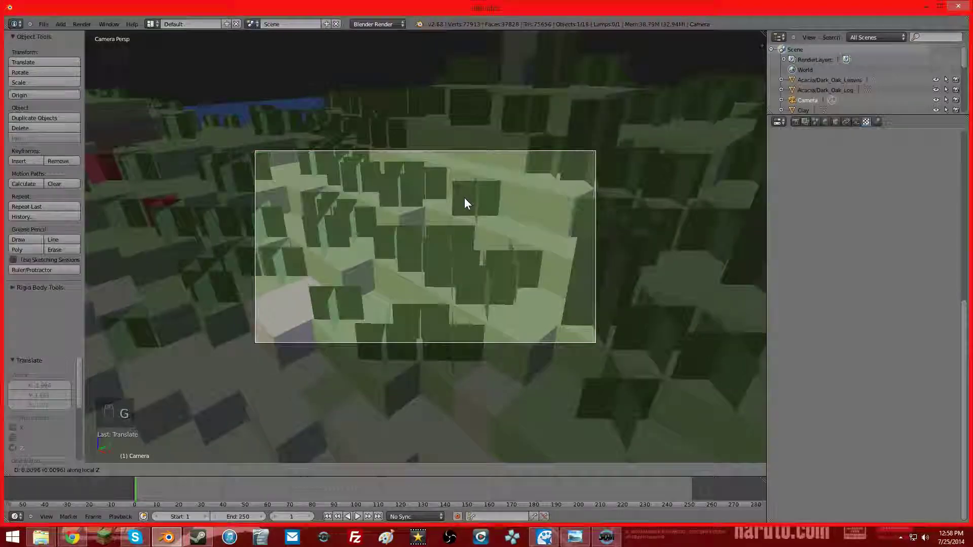
click(474, 239)
Render the new camera view twice, returning to the 3D view after each.
key(F12)
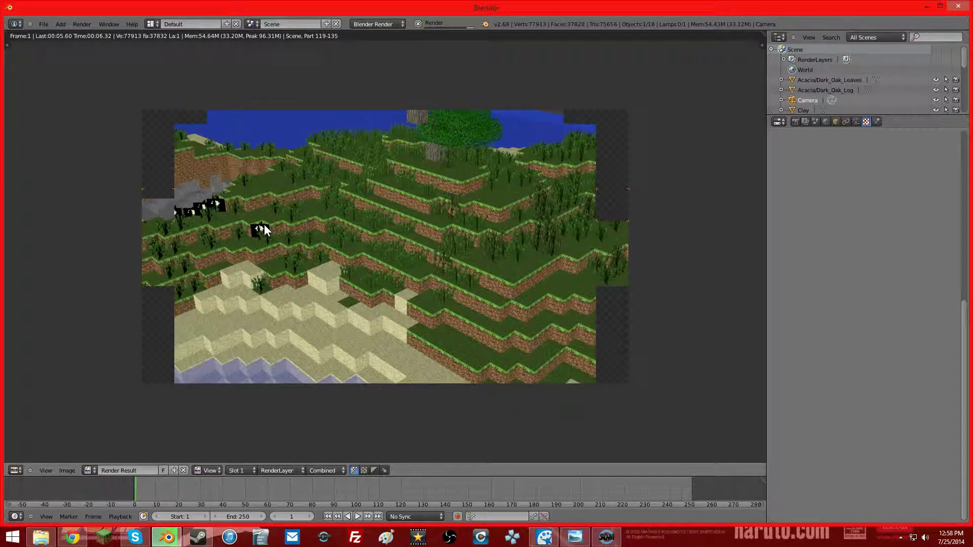
key(F11)
key(F11)
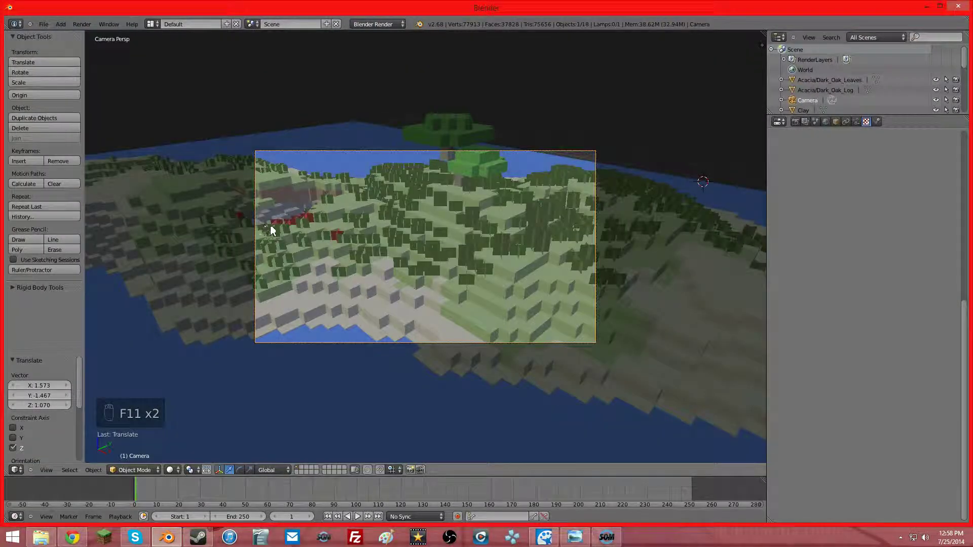
key(F12)
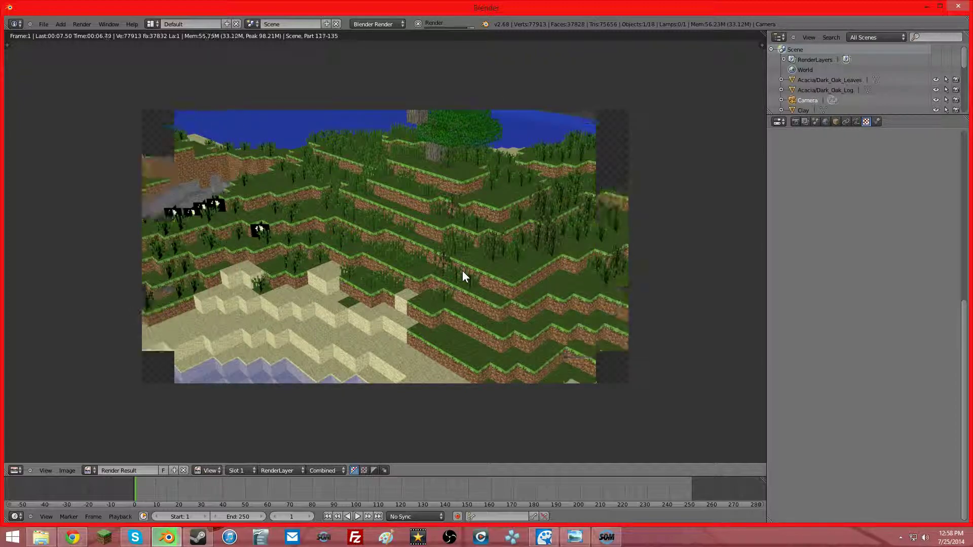
key(F11)
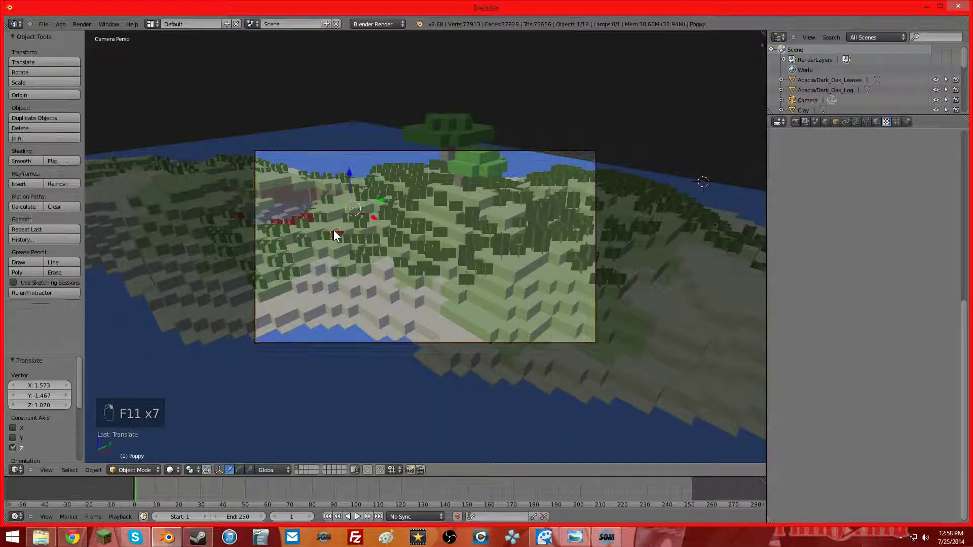
Set the Poppy texture's mapping to UVMap.
click(886, 121)
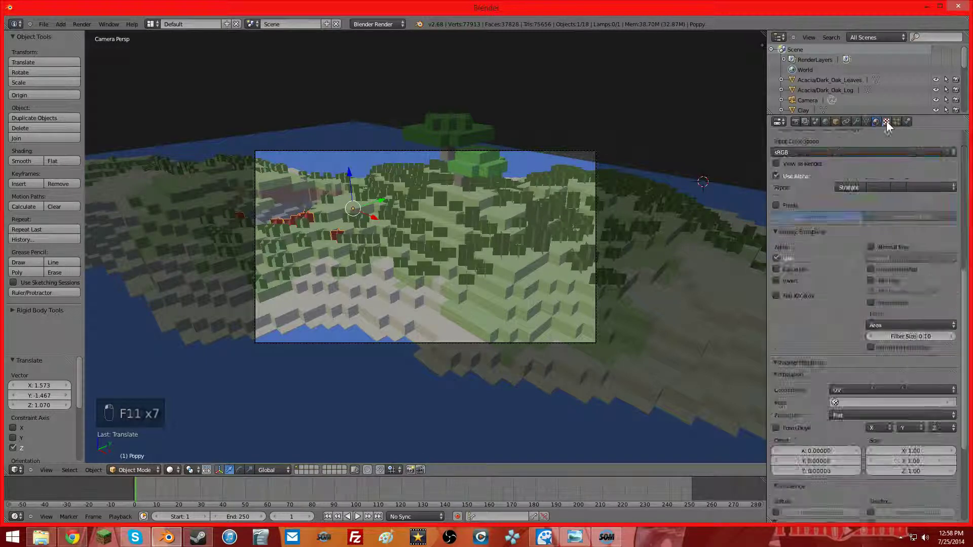
scroll(884, 294, down, 2)
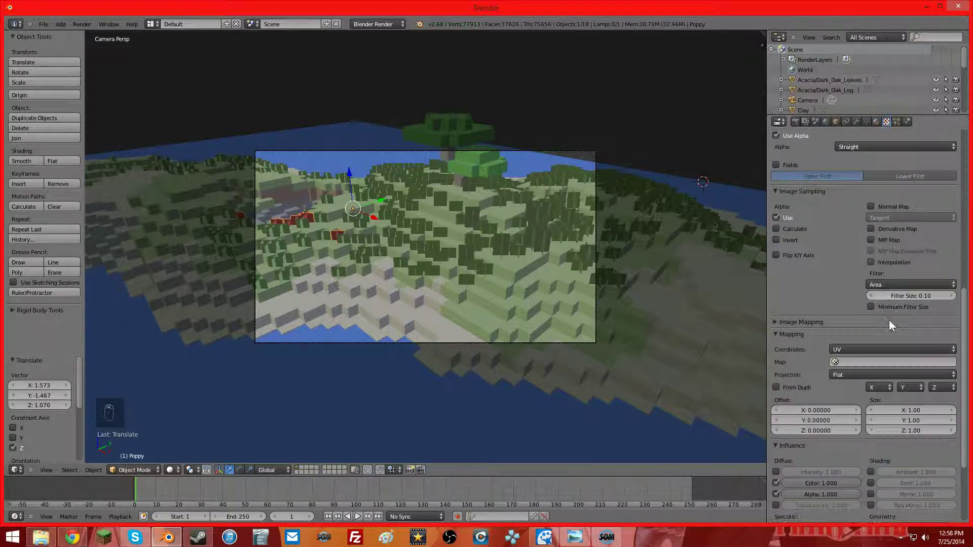
click(855, 361)
click(840, 377)
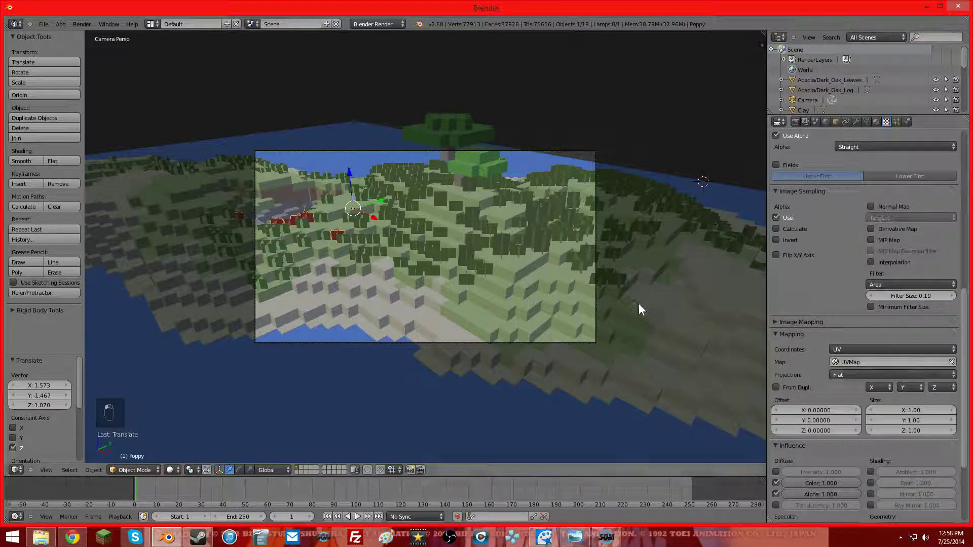
Render to check the poppies, then return and uncheck the D.003 texture slot.
key(F12)
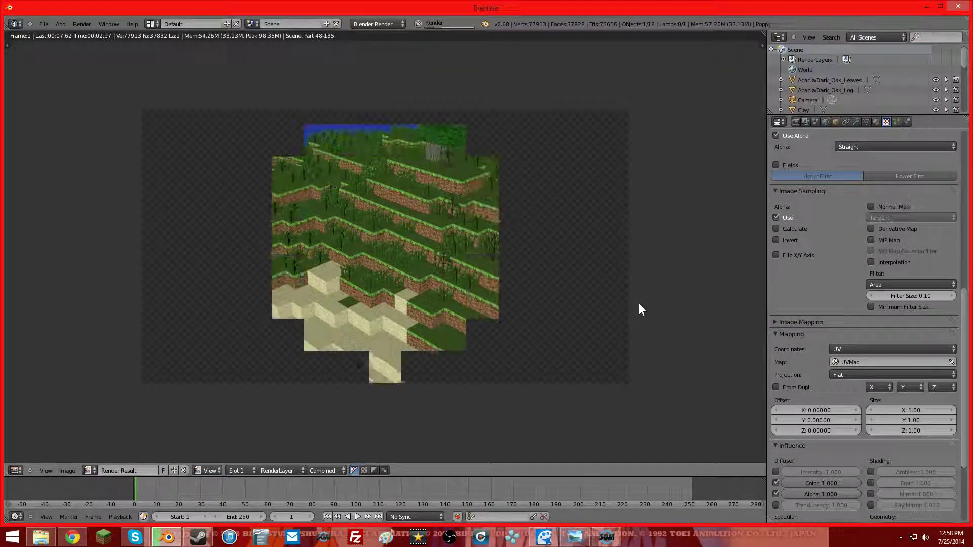
scroll(593, 258, up, 3)
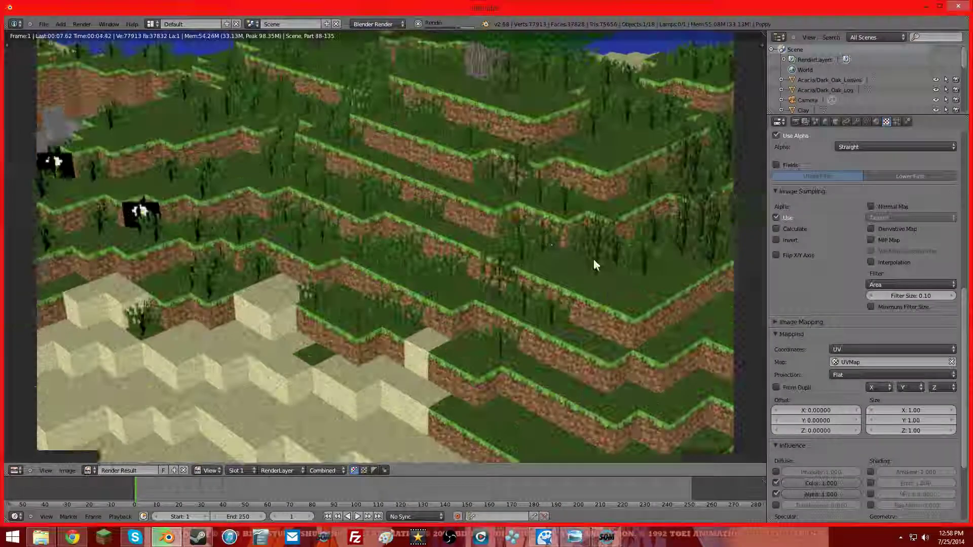
scroll(545, 238, down, 3)
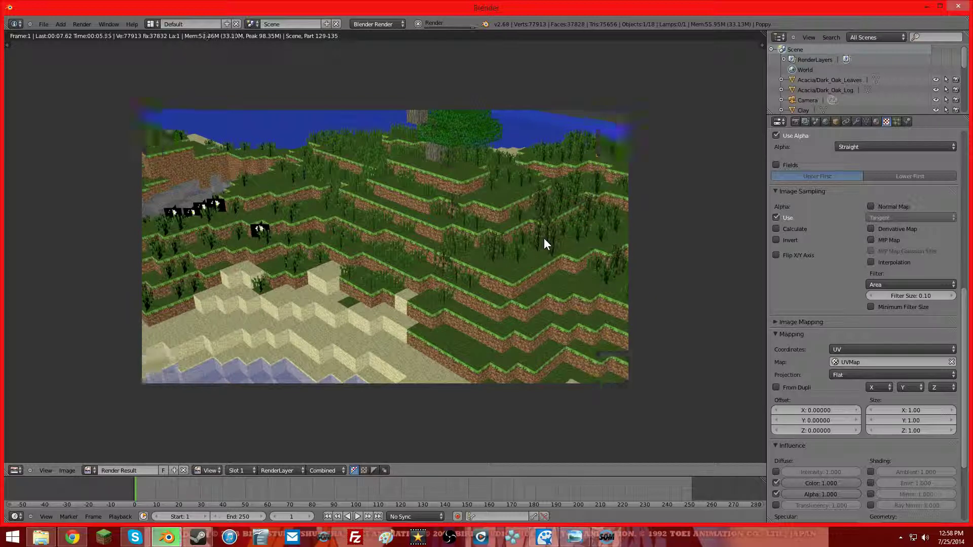
key(F11)
key(F11)
key(F11)
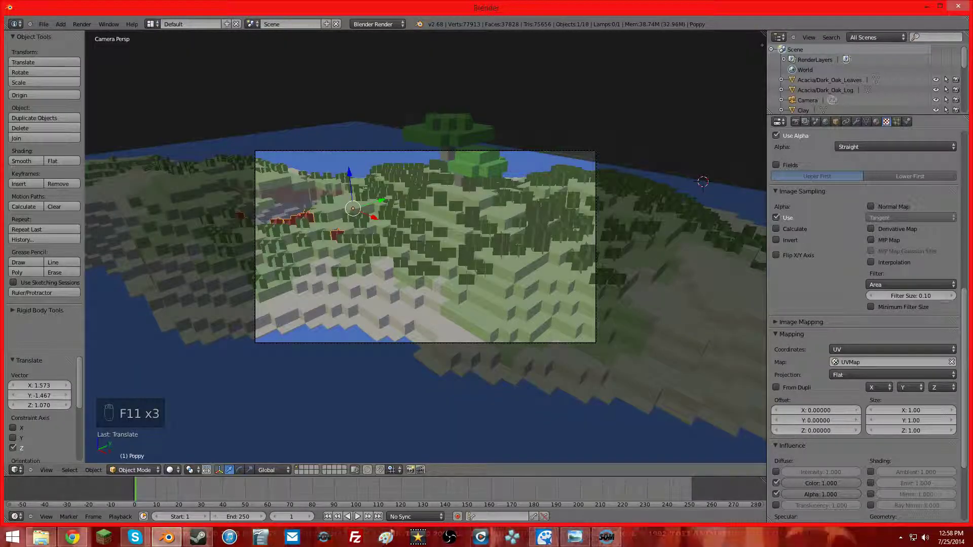
scroll(917, 174, up, 5)
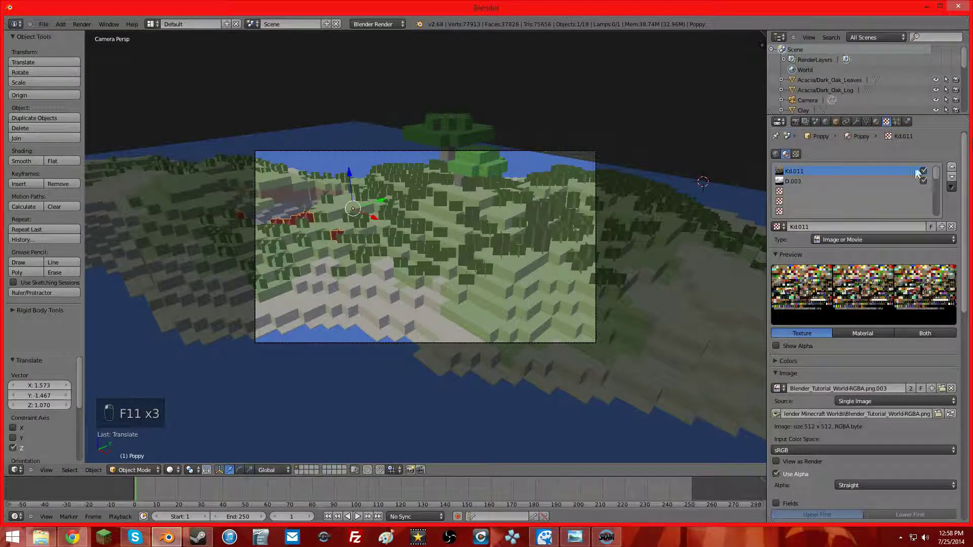
click(923, 181)
Render the terraced island and pan the result to inspect the poppies among the grass.
key(F12)
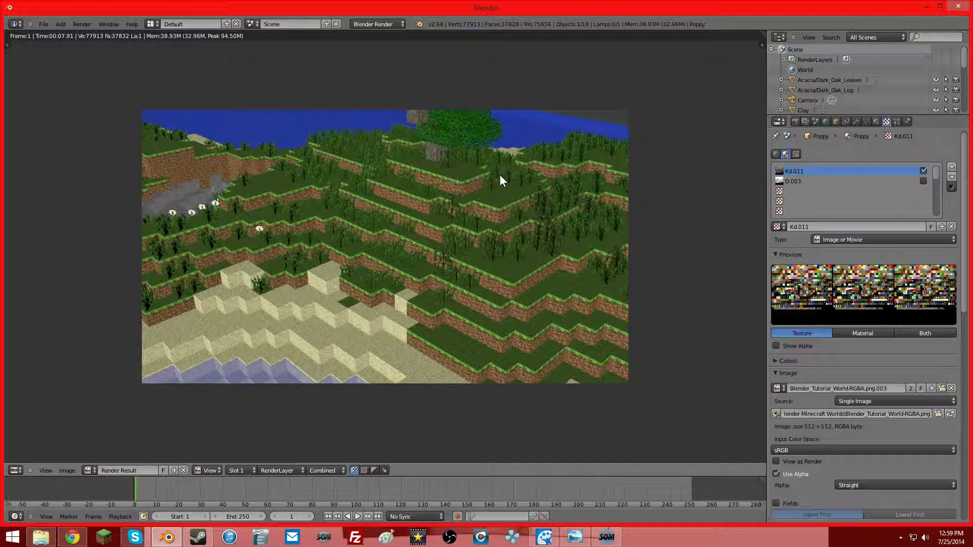
middle_drag(499, 174, 492, 180)
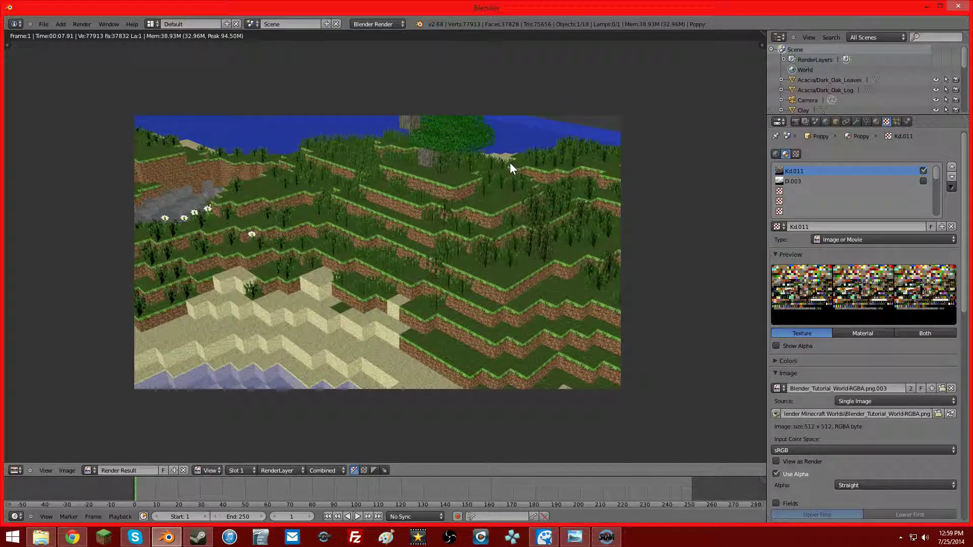
middle_drag(526, 184, 564, 165)
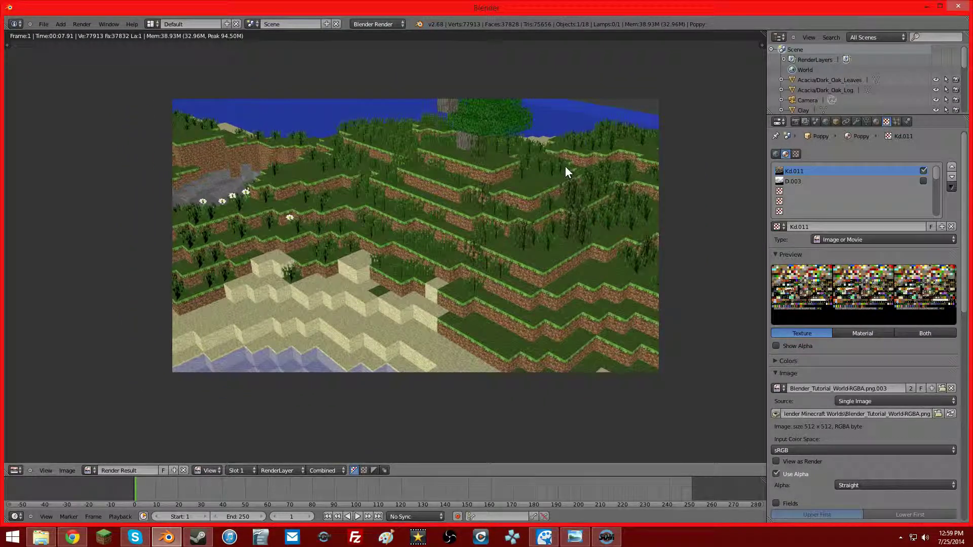